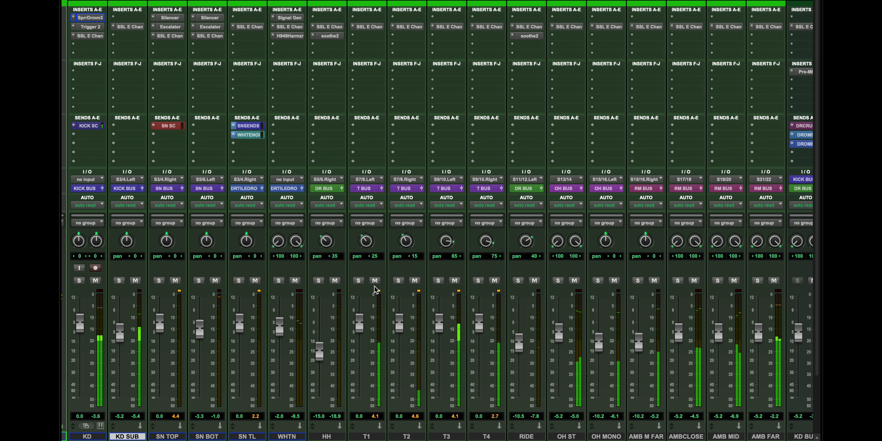
Step: Solo the T1, T2, T3 and T4 tom tracks
{"action": "left_click", "coordinate": [359, 281]}
{"action": "left_click", "coordinate": [398, 281]}
{"action": "left_click", "coordinate": [439, 280]}
{"action": "left_click", "coordinate": [478, 281]}
Step: Mute the ROOM SH, ROOM MED and GATED R reverb returns to hear the toms without them
{"action": "scroll", "coordinate": [449, 294], "scroll_direction": "right", "scroll_amount": 10}
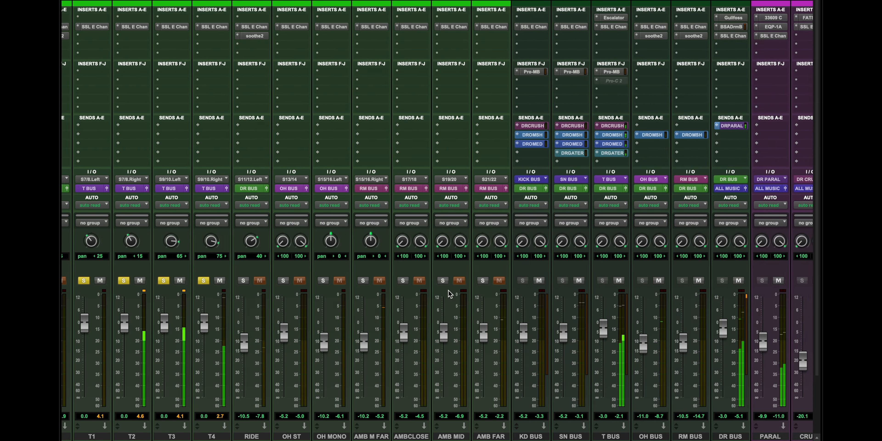
{"action": "left_click", "coordinate": [617, 281]}
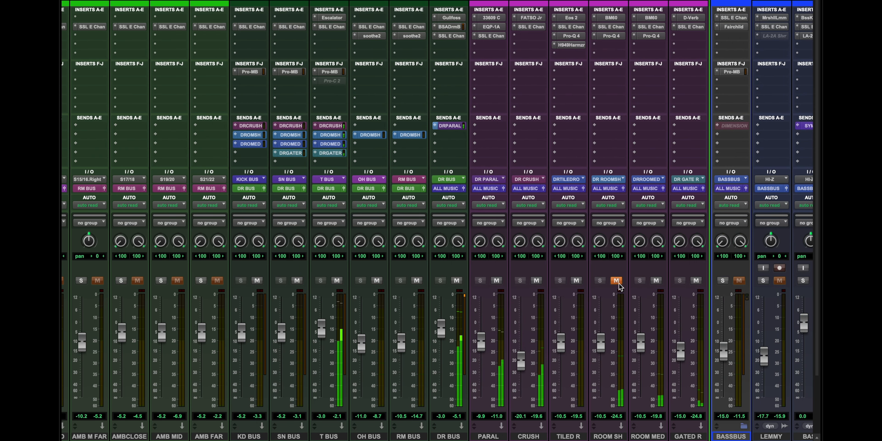
{"action": "left_click", "coordinate": [656, 281]}
{"action": "left_click", "coordinate": [697, 282]}
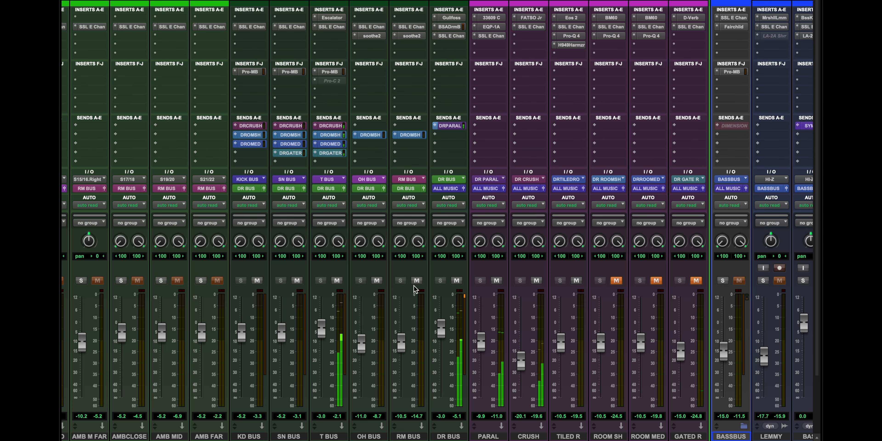
Step: Add the AMB M FAR, AMBCLOSE, AMB MID, AMB FAR, OH ST and OH MONO tracks to the solo
{"action": "scroll", "coordinate": [223, 280], "scroll_direction": "left", "scroll_amount": 2}
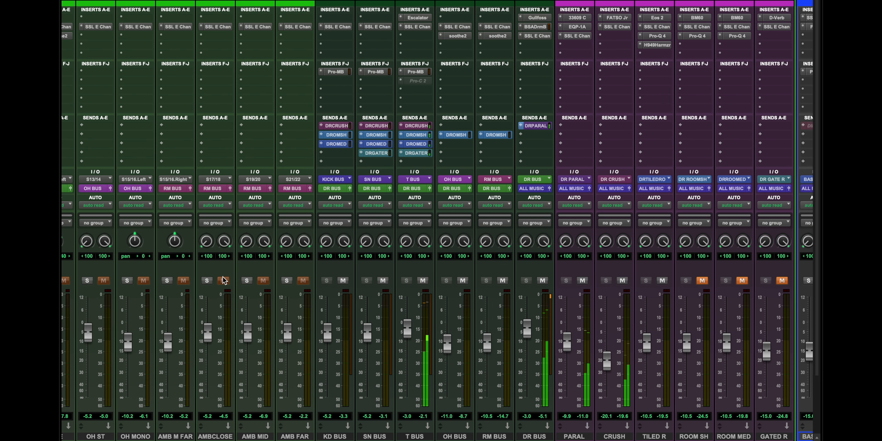
{"action": "scroll", "coordinate": [224, 280], "scroll_direction": "left", "scroll_amount": 3}
{"action": "left_click", "coordinate": [301, 281]}
{"action": "left_click", "coordinate": [340, 280]}
{"action": "left_click", "coordinate": [381, 280]}
{"action": "left_click", "coordinate": [420, 281]}
{"action": "left_click", "coordinate": [221, 280]}
{"action": "left_click", "coordinate": [261, 280]}
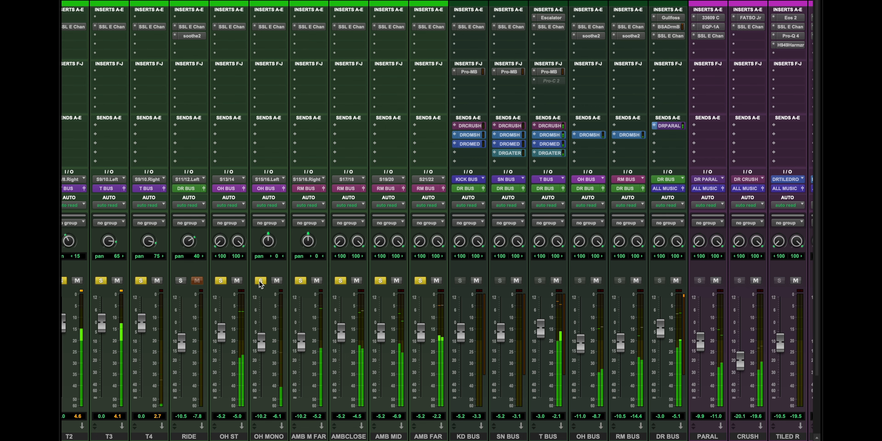
Step: Unmute the ROOM SH, ROOM MED and GATED R returns and clear all track solos
{"action": "scroll", "coordinate": [381, 295], "scroll_direction": "right", "scroll_amount": 4}
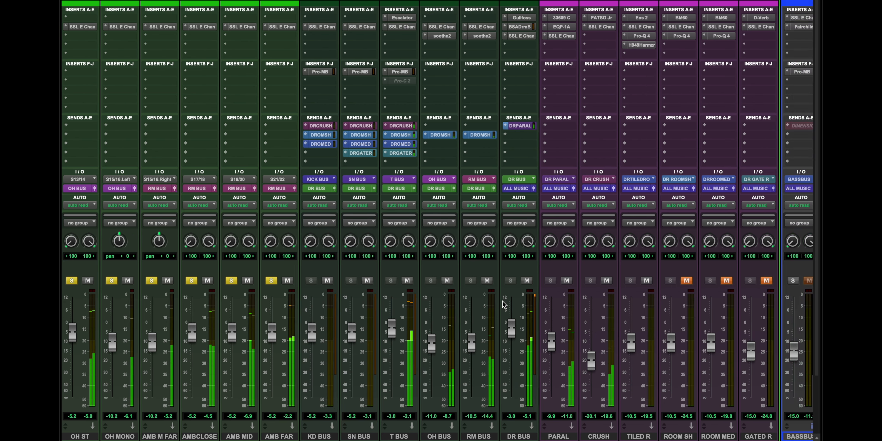
{"action": "scroll", "coordinate": [503, 305], "scroll_direction": "right", "scroll_amount": 5}
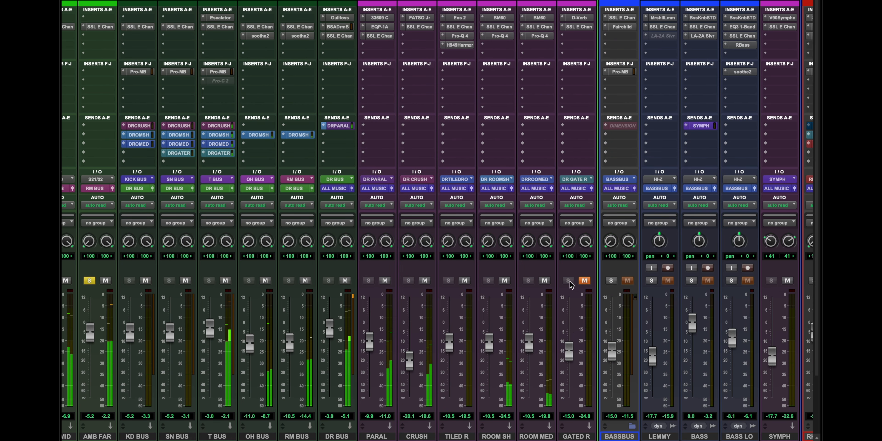
{"action": "scroll", "coordinate": [445, 295], "scroll_direction": "left", "scroll_amount": 11}
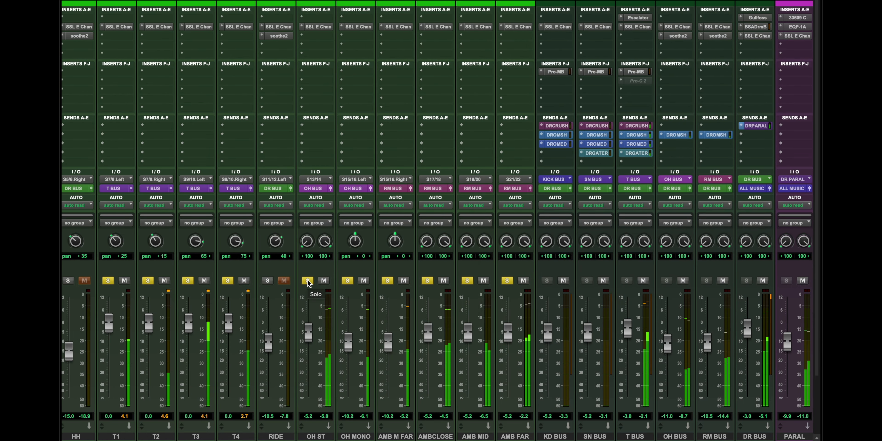
{"action": "scroll", "coordinate": [377, 285], "scroll_direction": "left", "scroll_amount": 8}
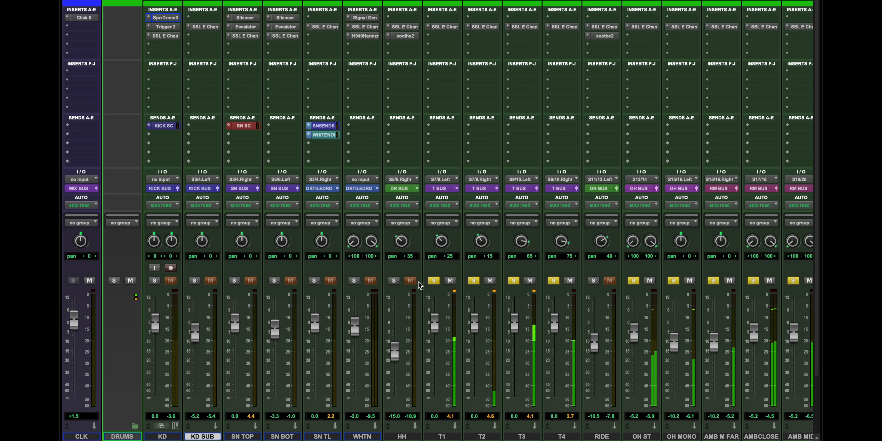
{"action": "left_click", "coordinate": [435, 282], "text": "alt"}
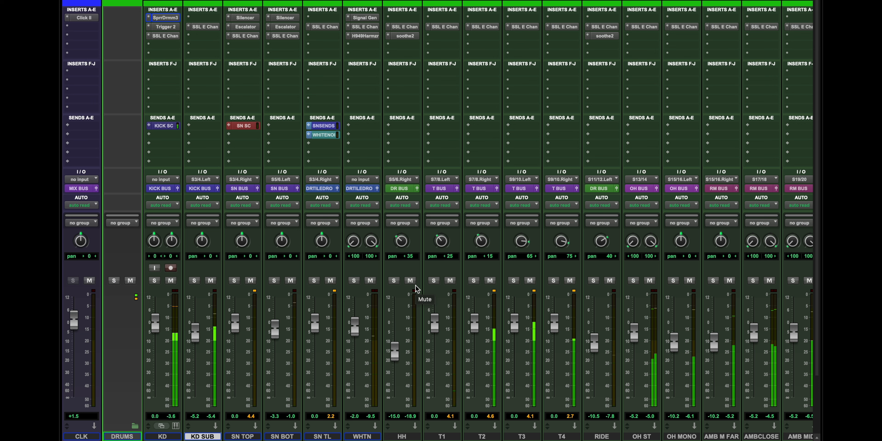
Step: Mute the DRUMS folder and look over the drum tracks, buses and reverb returns
{"action": "left_click", "coordinate": [130, 281]}
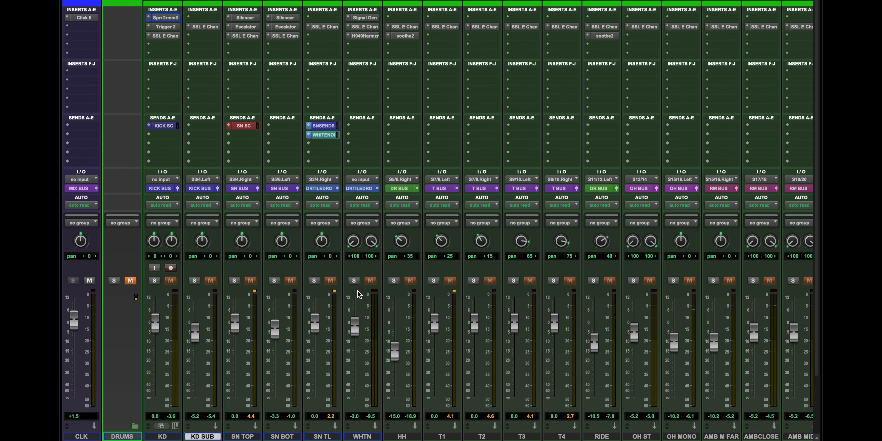
{"action": "scroll", "coordinate": [476, 292], "scroll_direction": "right", "scroll_amount": 1}
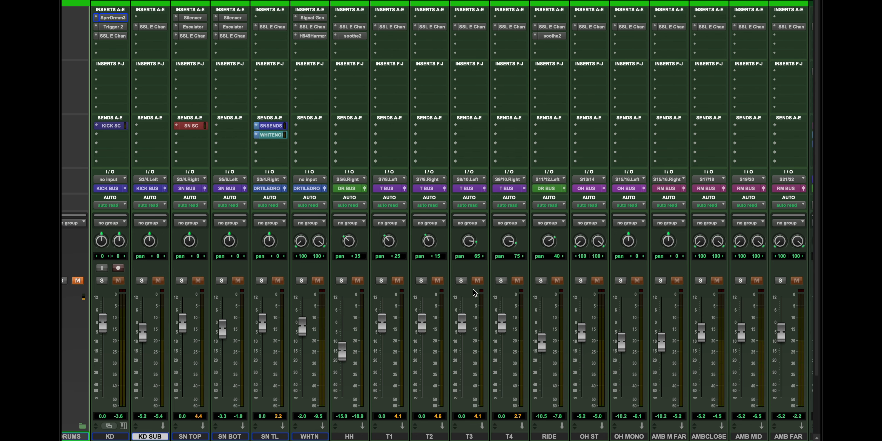
{"action": "scroll", "coordinate": [436, 295], "scroll_direction": "right", "scroll_amount": 9}
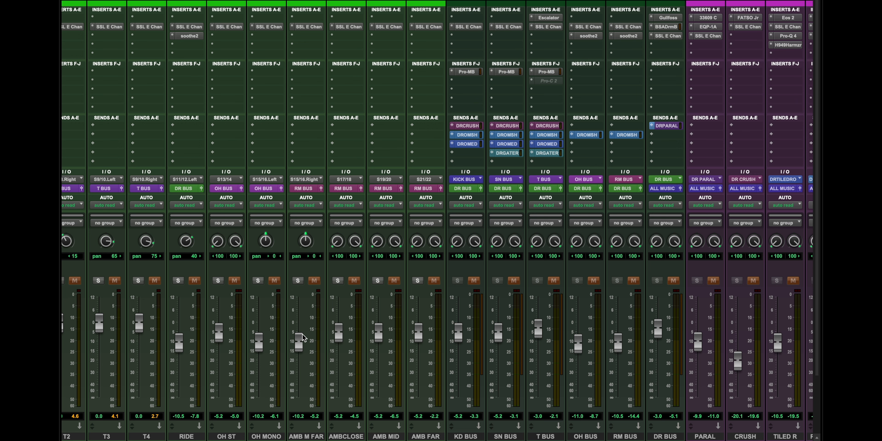
{"action": "scroll", "coordinate": [617, 324], "scroll_direction": "right", "scroll_amount": 5}
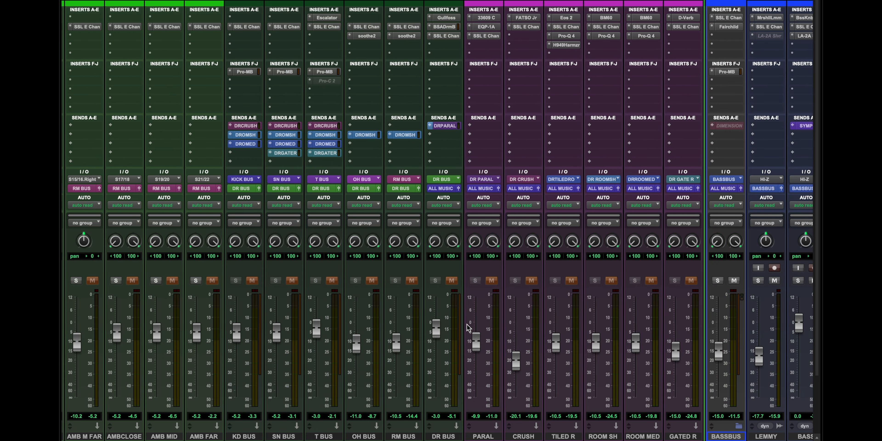
{"action": "scroll", "coordinate": [466, 324], "scroll_direction": "left", "scroll_amount": 15}
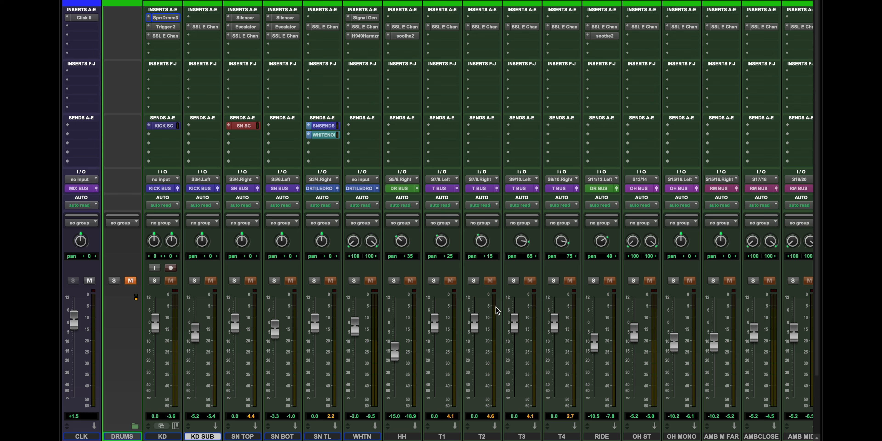
Step: Solo the T3 track and open its SSL E Channel plug-in with the full channel strip in view
{"action": "left_click", "coordinate": [514, 280]}
{"action": "left_click", "coordinate": [520, 27]}
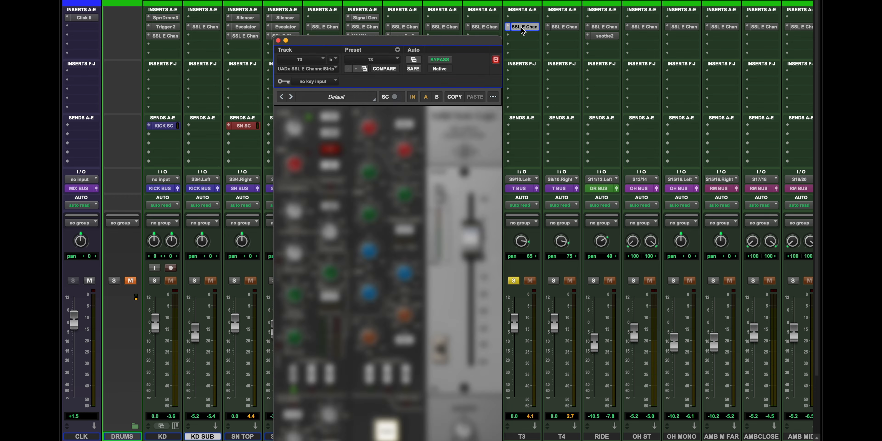
{"action": "left_click_drag", "start_coordinate": [436, 45], "coordinate": [487, 0]}
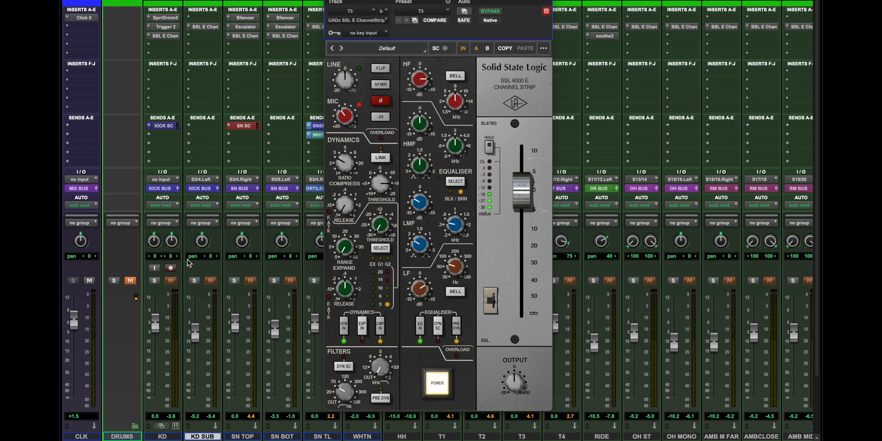
Step: Unmute the DRUMS folder and switch off the equaliser and compressor in T3's channel strip
{"action": "left_click", "coordinate": [130, 281]}
{"action": "left_click", "coordinate": [420, 326]}
{"action": "left_click", "coordinate": [380, 326]}
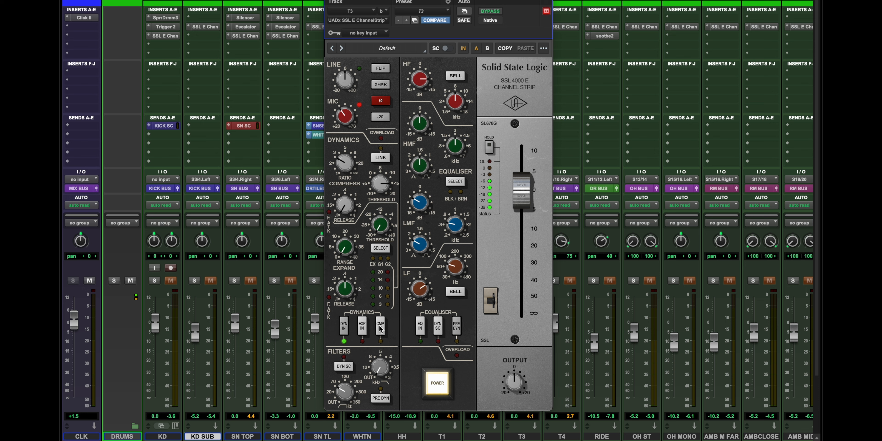
Step: Switch T3's equaliser back in and audition changes to the HF, LMF and LF bands
{"action": "left_click", "coordinate": [421, 326]}
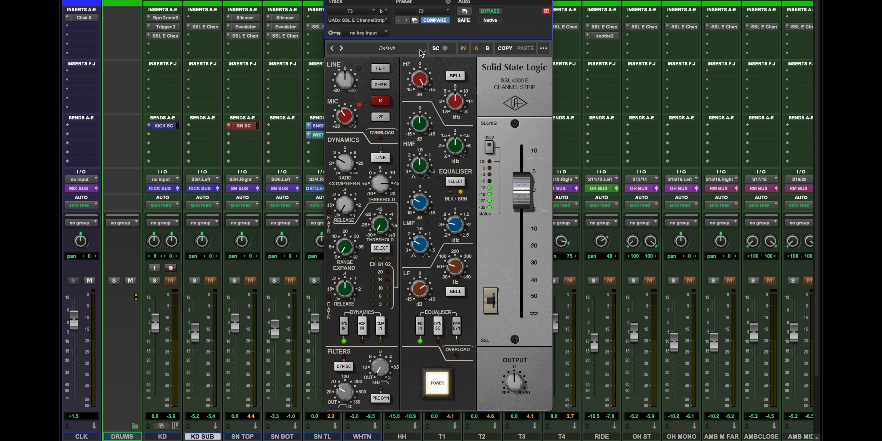
{"action": "mouse_move", "coordinate": [402, 99]}
{"action": "left_mouse_down"}
{"action": "mouse_move", "coordinate": [402, 67]}
{"action": "mouse_move", "coordinate": [403, 89]}
{"action": "left_mouse_up"}
{"action": "left_click_drag", "start_coordinate": [419, 208], "coordinate": [427, 164]}
{"action": "left_click_drag", "start_coordinate": [456, 224], "coordinate": [453, 227]}
{"action": "mouse_move", "coordinate": [416, 204]}
{"action": "left_mouse_down"}
{"action": "mouse_move", "coordinate": [414, 293]}
{"action": "mouse_move", "coordinate": [419, 205]}
{"action": "left_mouse_up"}
{"action": "left_click_drag", "start_coordinate": [419, 209], "coordinate": [422, 168]}
{"action": "left_click_drag", "start_coordinate": [422, 167], "coordinate": [416, 193]}
{"action": "left_click_drag", "start_coordinate": [417, 306], "coordinate": [418, 271]}
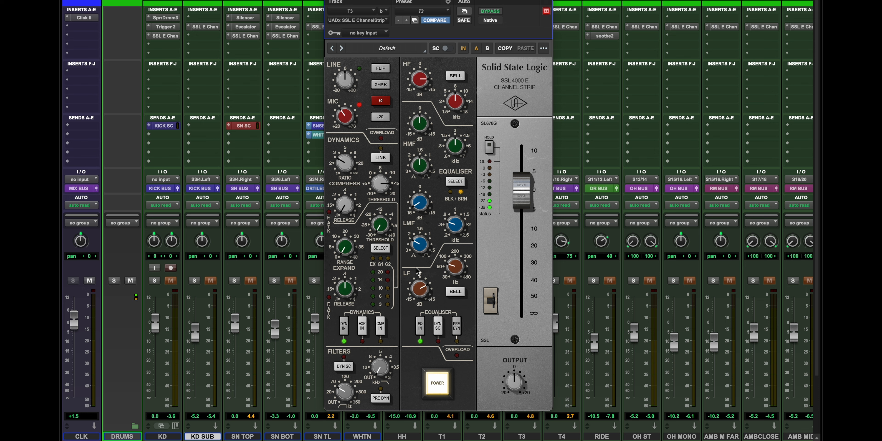
Step: Compare the black and brown EQ types on T3, trying the LF gain and bell switch, and finish on brown
{"action": "left_click", "coordinate": [456, 182]}
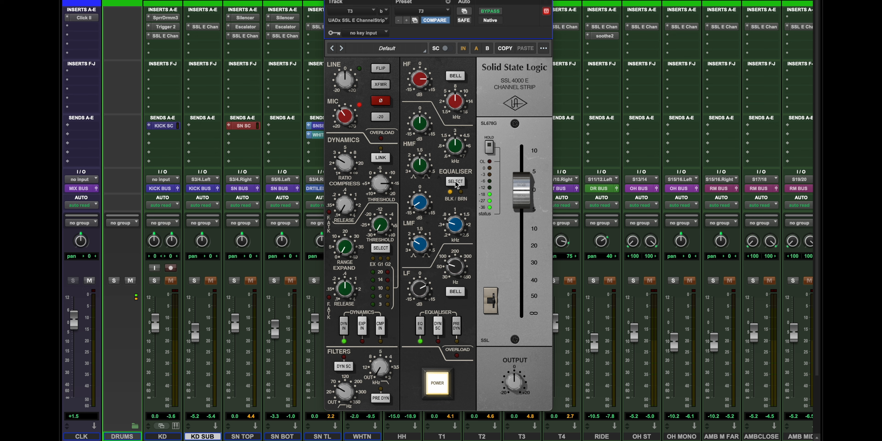
{"action": "left_click_drag", "start_coordinate": [416, 288], "coordinate": [416, 286]}
{"action": "left_click", "coordinate": [454, 293]}
{"action": "left_click", "coordinate": [453, 293]}
{"action": "left_click", "coordinate": [455, 294]}
{"action": "left_click", "coordinate": [455, 293]}
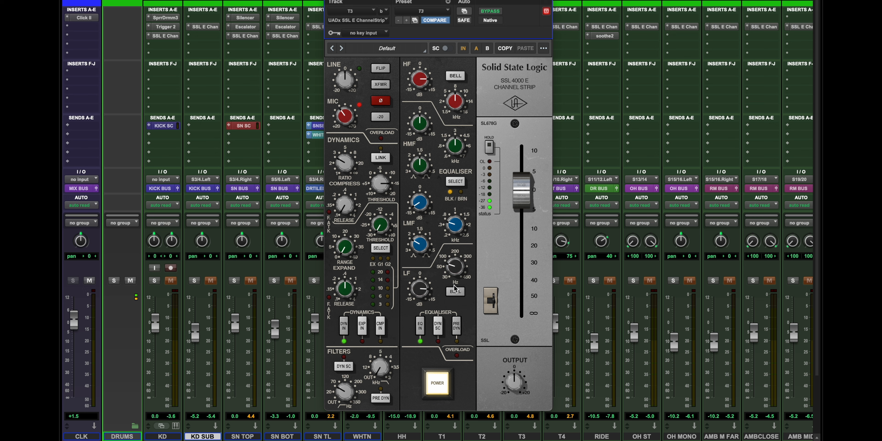
{"action": "left_click", "coordinate": [456, 183]}
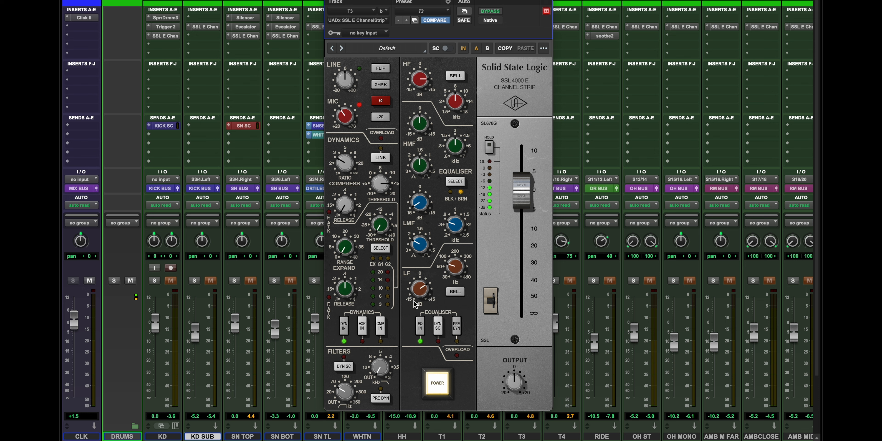
Step: Step T3's channel strip to the factory default and load the T3 preset from the drums preset folder
{"action": "left_click", "coordinate": [399, 20]}
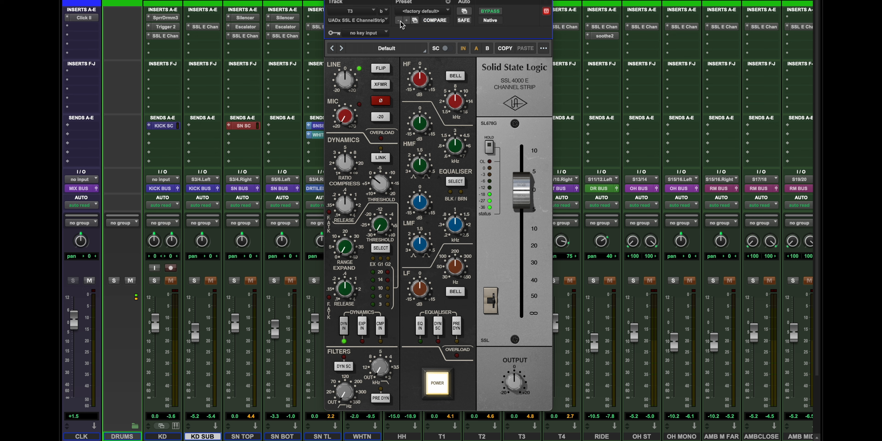
{"action": "left_click", "coordinate": [413, 12]}
{"action": "mouse_move", "coordinate": [424, 22]}
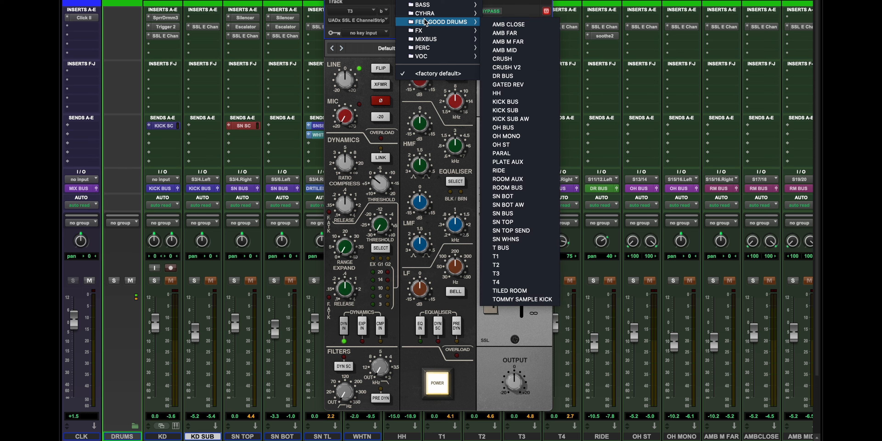
{"action": "left_click", "coordinate": [503, 274]}
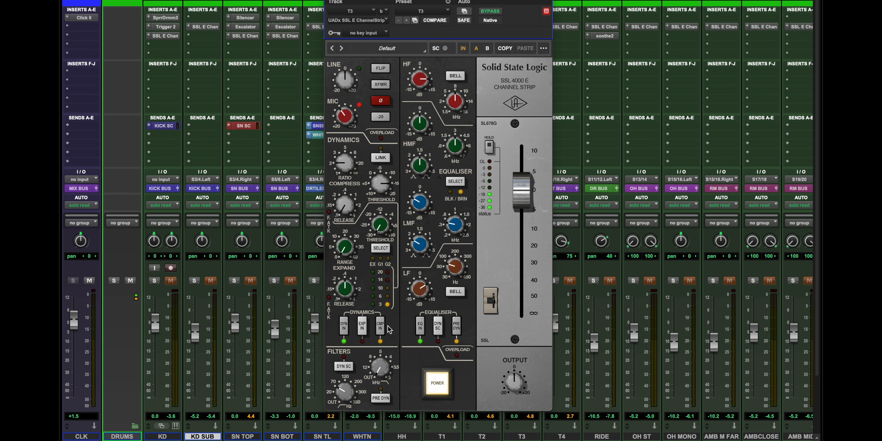
Step: Compare T3 with the compressor out and in, and audition different LMF gain settings
{"action": "left_click", "coordinate": [381, 329]}
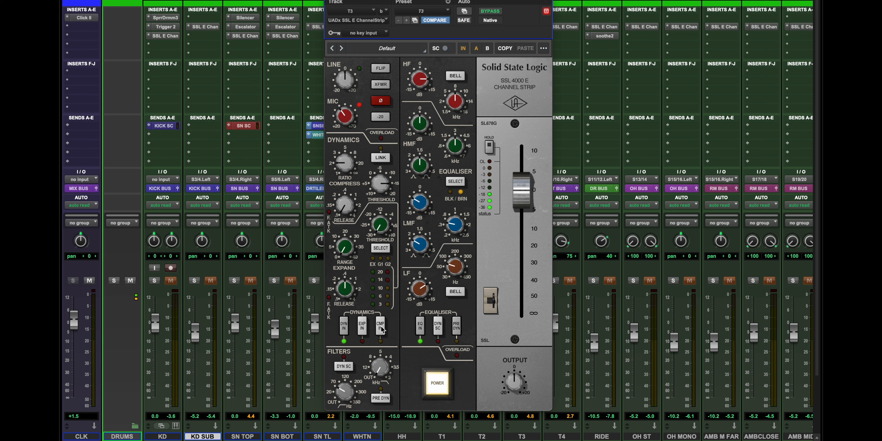
{"action": "left_click", "coordinate": [380, 326]}
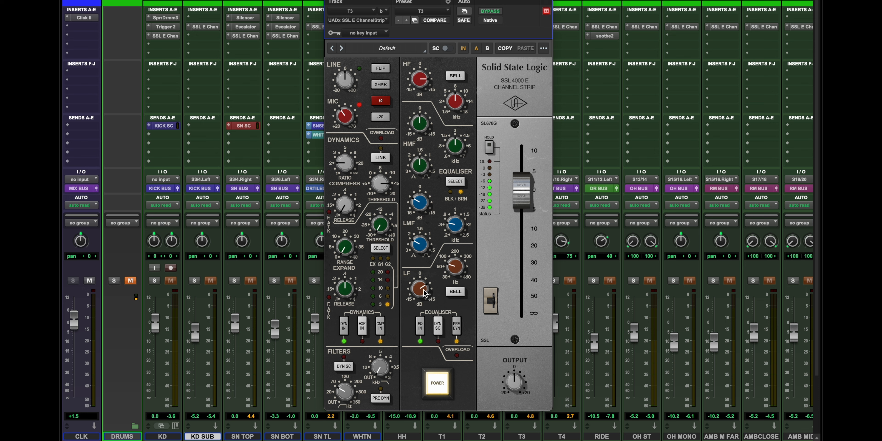
{"action": "left_click_drag", "start_coordinate": [422, 206], "coordinate": [419, 205]}
{"action": "mouse_move", "coordinate": [420, 203]}
{"action": "left_mouse_down"}
{"action": "mouse_move", "coordinate": [418, 220]}
{"action": "mouse_move", "coordinate": [420, 198]}
{"action": "left_mouse_up"}
{"action": "mouse_move", "coordinate": [421, 203]}
{"action": "left_mouse_down"}
{"action": "mouse_move", "coordinate": [425, 185]}
{"action": "mouse_move", "coordinate": [418, 211]}
{"action": "left_mouse_up"}
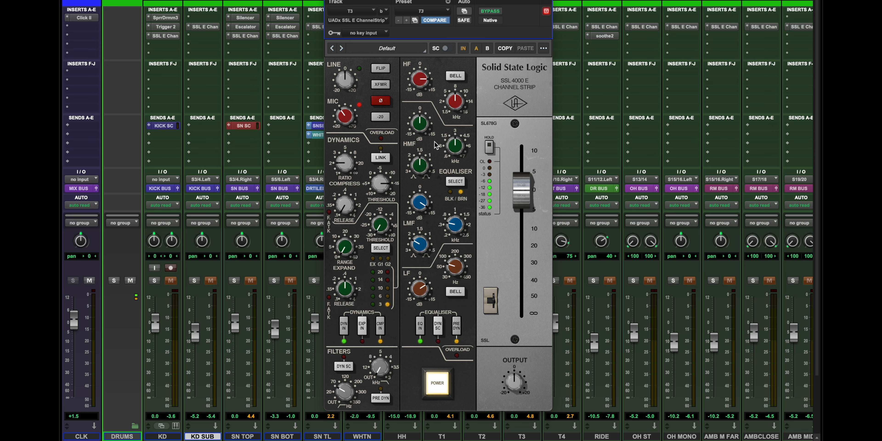
{"action": "left_click_drag", "start_coordinate": [435, 141], "coordinate": [418, 207]}
Step: Close T3's channel strip and solo the T1, T2 and T4 tracks along with T3
{"action": "left_click", "coordinate": [328, 2]}
{"action": "left_click", "coordinate": [474, 281]}
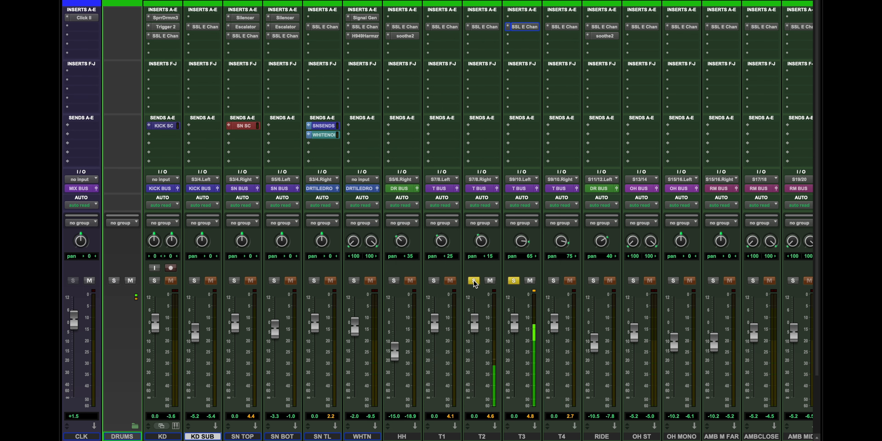
{"action": "left_click", "coordinate": [434, 281]}
{"action": "left_click", "coordinate": [553, 280]}
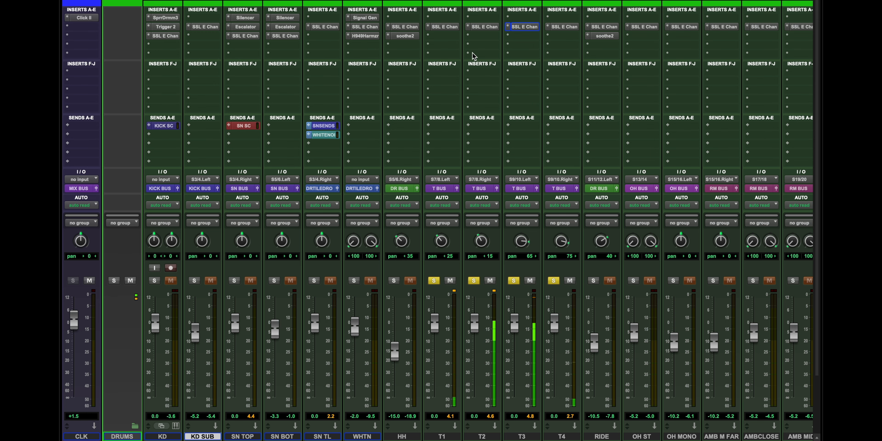
Step: Examine the SSL E Channel settings on T1, T2 and T3 one after another, closing each plug-in window
{"action": "left_click", "coordinate": [444, 27]}
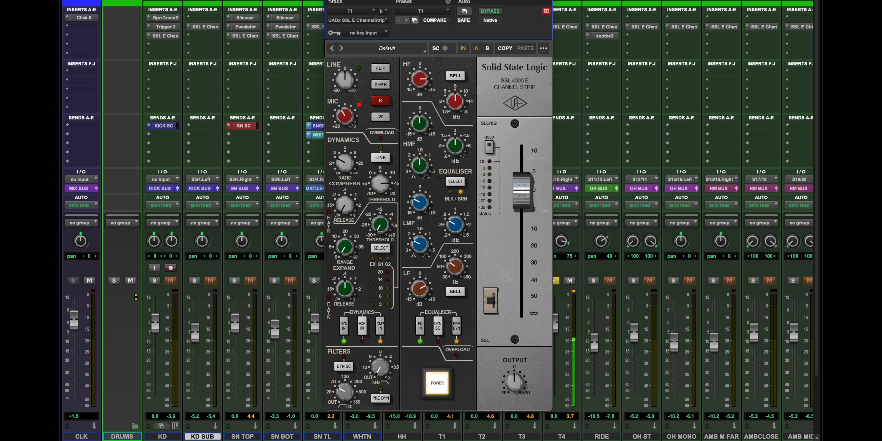
{"action": "left_click", "coordinate": [328, 0]}
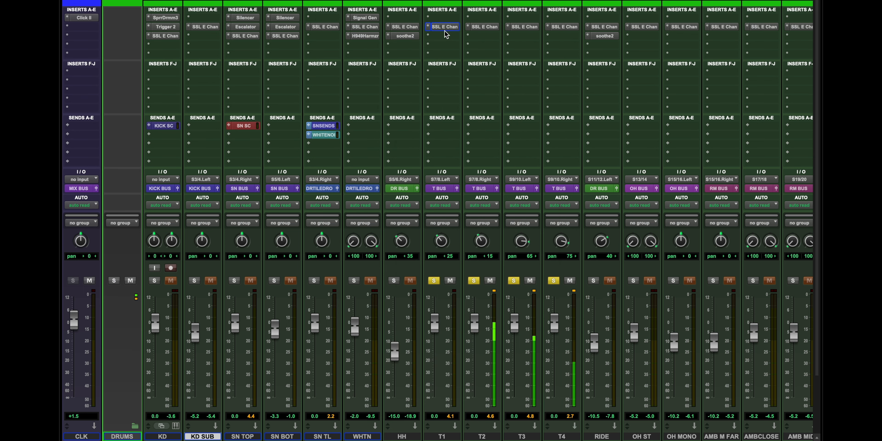
{"action": "left_click", "coordinate": [482, 28]}
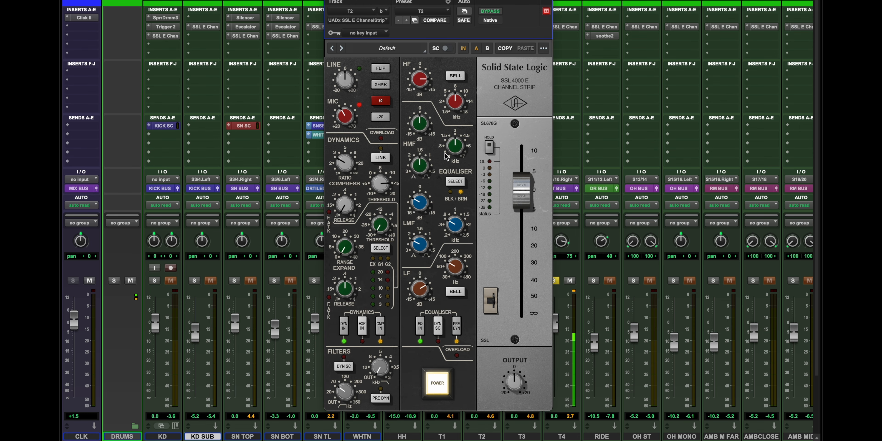
{"action": "left_click", "coordinate": [333, 2]}
{"action": "left_click", "coordinate": [522, 27]}
{"action": "left_click", "coordinate": [546, 11]}
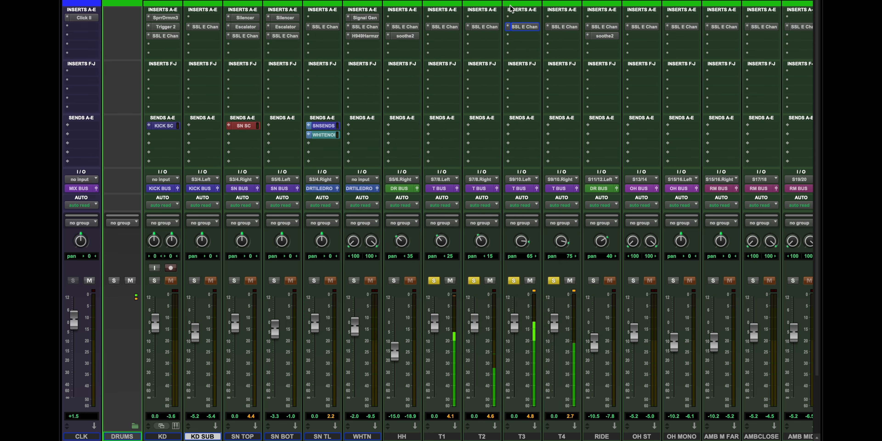
Step: Examine the SSL E Channel settings on T4 and close the plug-in window
{"action": "left_click", "coordinate": [565, 27]}
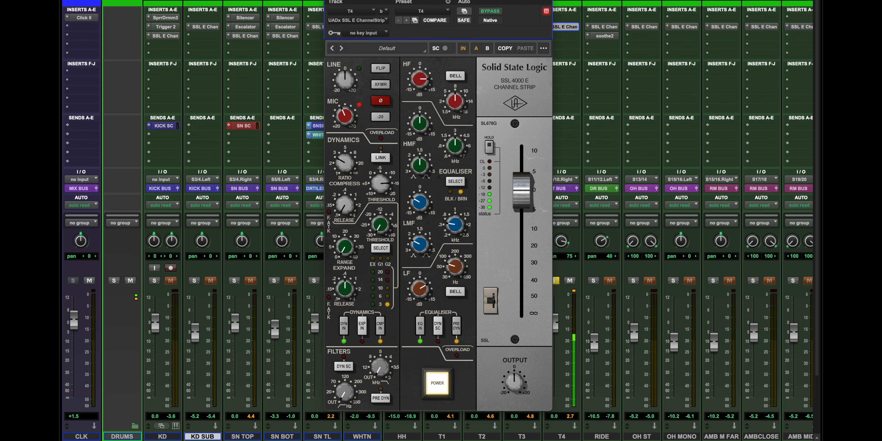
{"action": "left_click", "coordinate": [329, 0]}
Step: Mute the ROOM SH, ROOM MED and GATED R return tracks while the soloed toms play
{"action": "scroll", "coordinate": [374, 263], "scroll_direction": "right", "scroll_amount": 15}
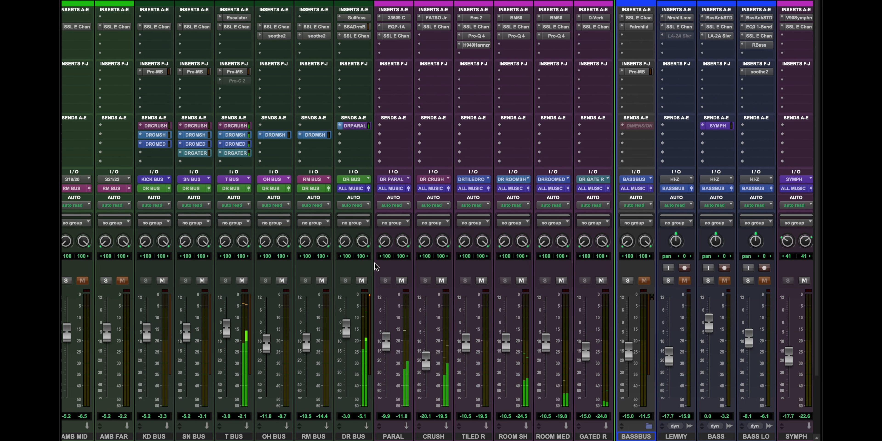
{"action": "left_click", "coordinate": [521, 281]}
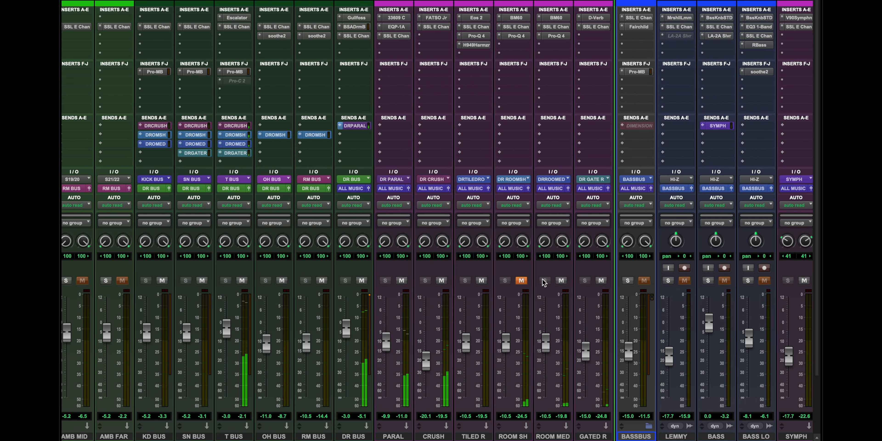
{"action": "left_click", "coordinate": [562, 280]}
{"action": "left_click", "coordinate": [601, 281]}
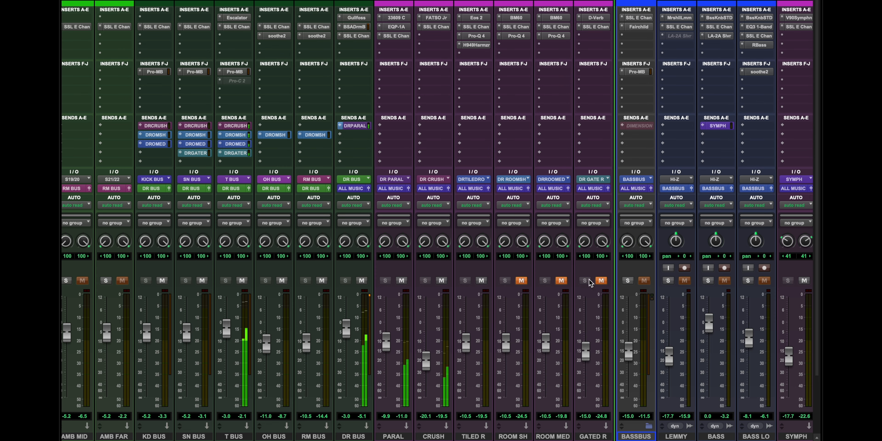
Step: Examine the BM60 reverbs on ROOM SH and ROOM MED and the D-Verb on GATED R, closing each plug-in window
{"action": "scroll", "coordinate": [514, 69], "scroll_direction": "left", "scroll_amount": 20}
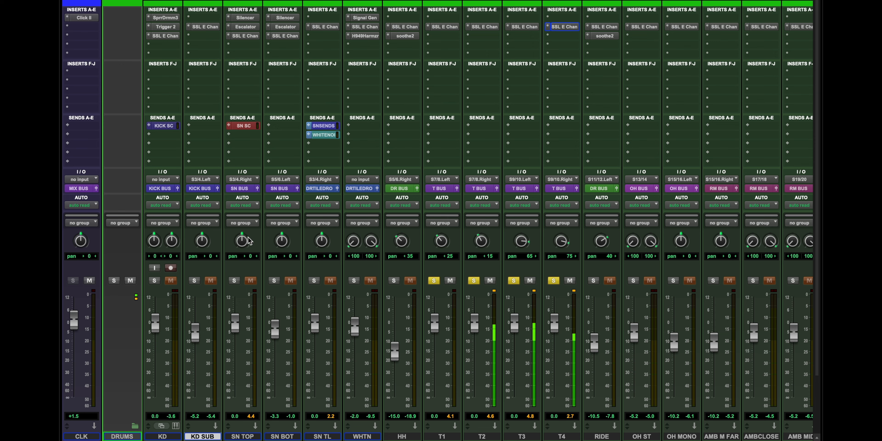
{"action": "scroll", "coordinate": [480, 187], "scroll_direction": "right", "scroll_amount": 15}
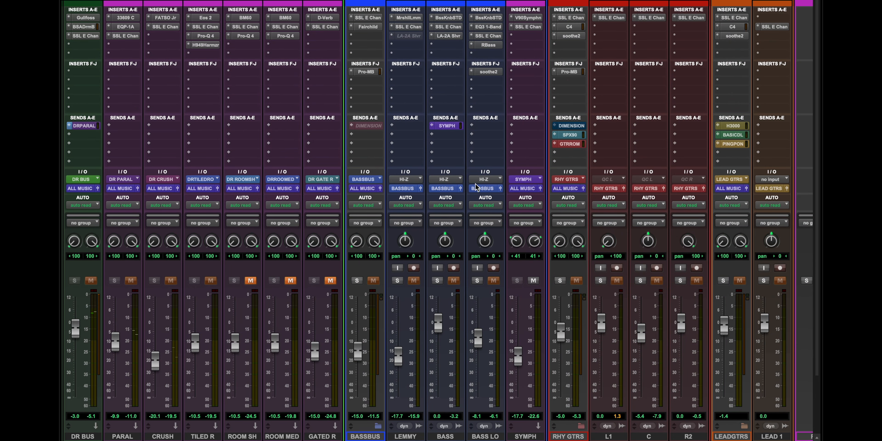
{"action": "left_click", "coordinate": [246, 18]}
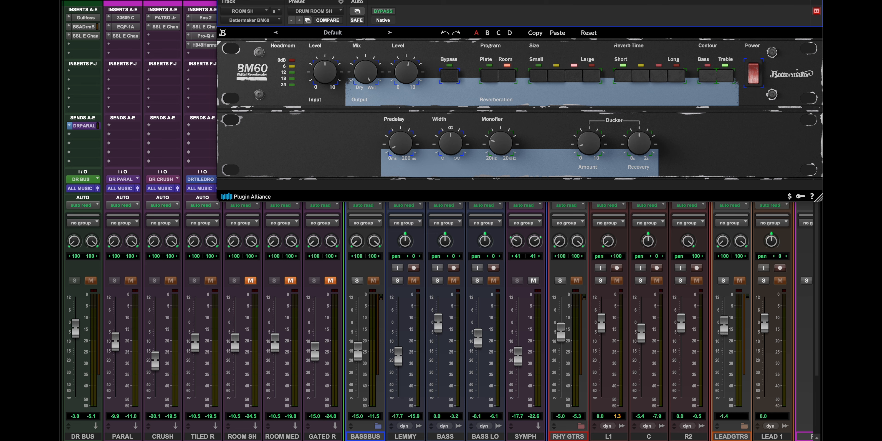
{"action": "left_click", "coordinate": [224, 1]}
{"action": "left_click", "coordinate": [286, 18]}
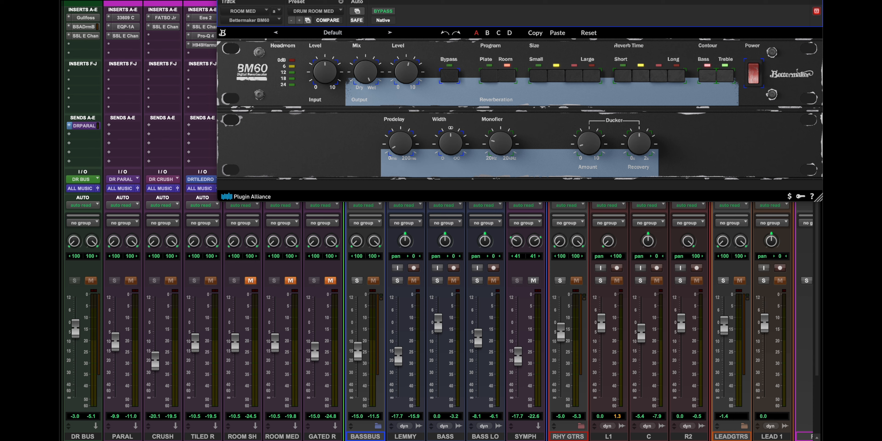
{"action": "left_click", "coordinate": [223, 1]}
{"action": "left_click", "coordinate": [324, 18]}
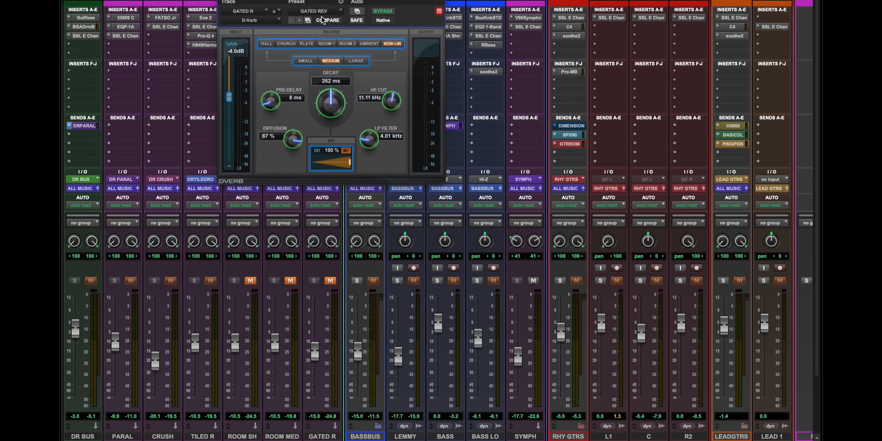
{"action": "left_click", "coordinate": [223, 0]}
Step: Mute the CRUSH and PARAL tracks to hear the soloed toms without parallel compression
{"action": "scroll", "coordinate": [361, 226], "scroll_direction": "left", "scroll_amount": 6}
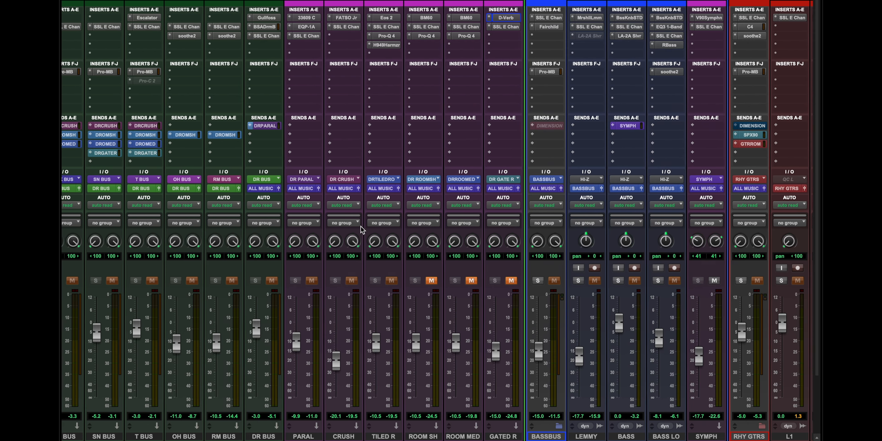
{"action": "scroll", "coordinate": [360, 226], "scroll_direction": "left", "scroll_amount": 5}
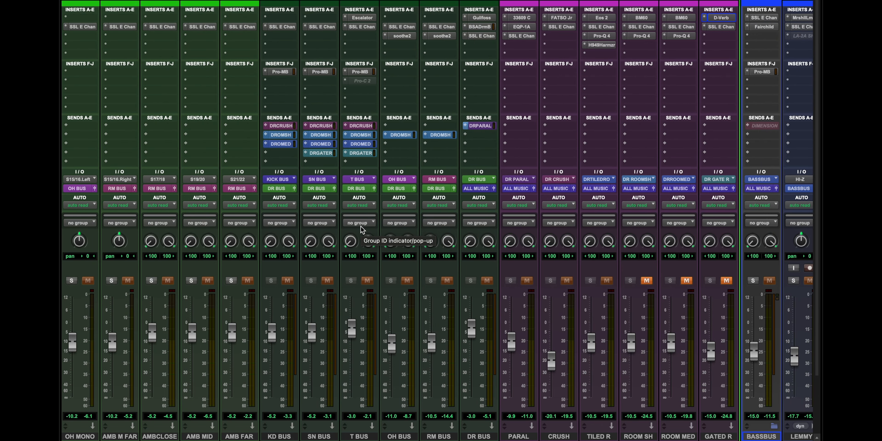
{"action": "scroll", "coordinate": [361, 226], "scroll_direction": "left", "scroll_amount": 2}
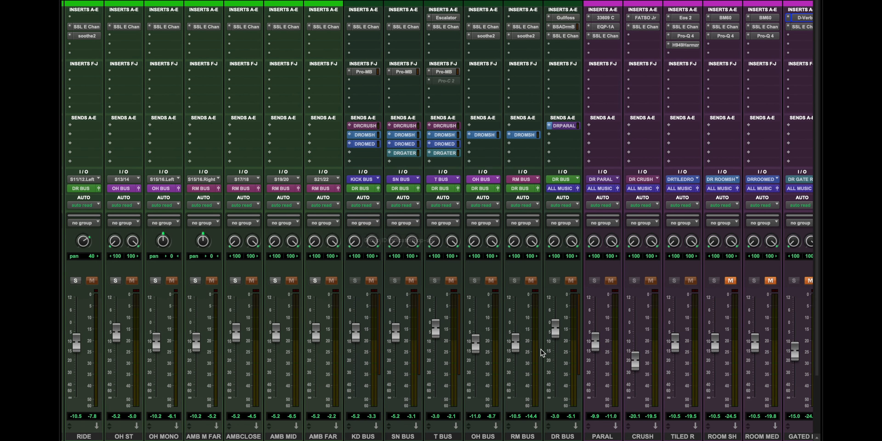
{"action": "scroll", "coordinate": [542, 352], "scroll_direction": "left", "scroll_amount": 13}
{"action": "scroll", "coordinate": [152, 284], "scroll_direction": "right", "scroll_amount": 16}
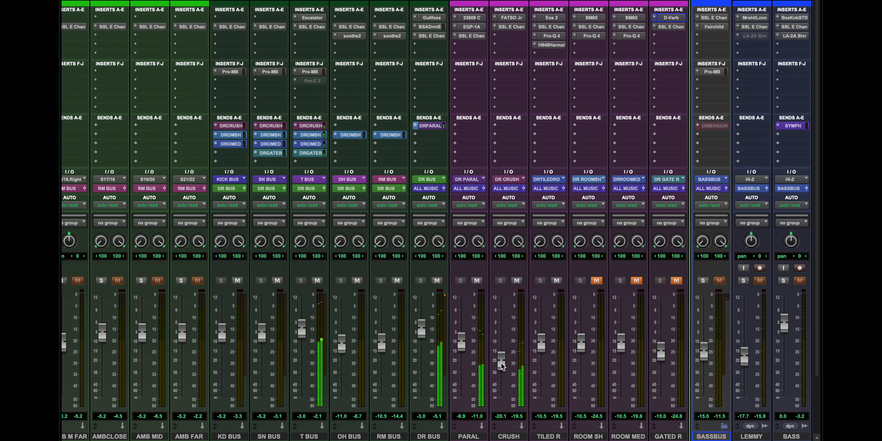
{"action": "mouse_move", "coordinate": [502, 366]}
{"action": "left_mouse_down"}
{"action": "mouse_move", "coordinate": [501, 317]}
{"action": "mouse_move", "coordinate": [501, 366]}
{"action": "left_mouse_up"}
{"action": "left_click", "coordinate": [516, 281]}
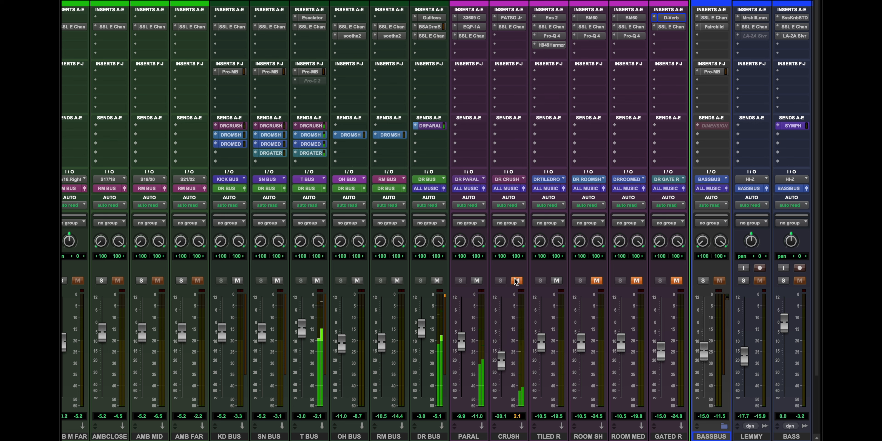
{"action": "left_click", "coordinate": [477, 281]}
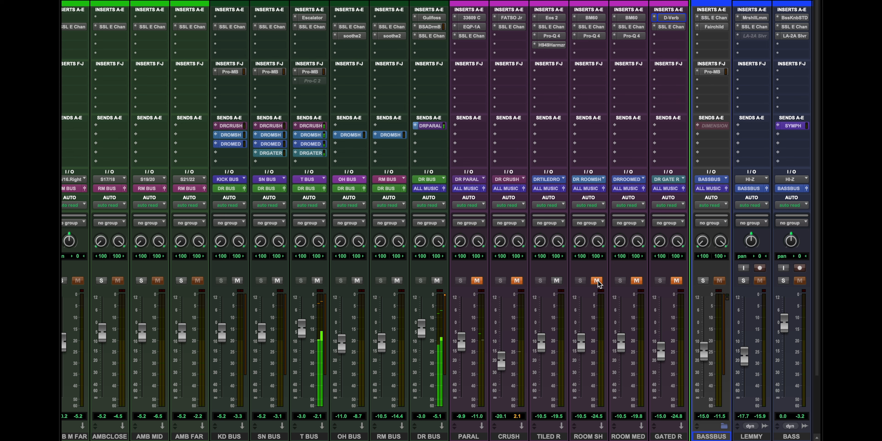
Step: Unmute the CRUSH track, examine its FATSO Jr compressor settings and close the plug-in window
{"action": "left_click", "coordinate": [518, 282]}
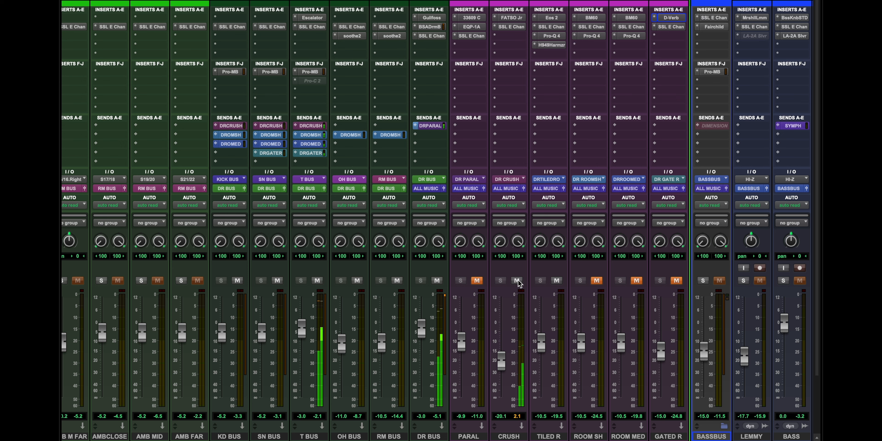
{"action": "left_click", "coordinate": [511, 18]}
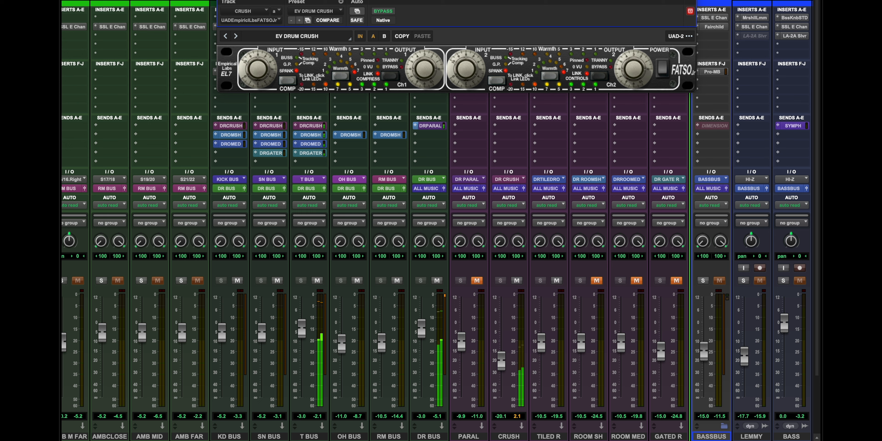
{"action": "key", "text": "super+w"}
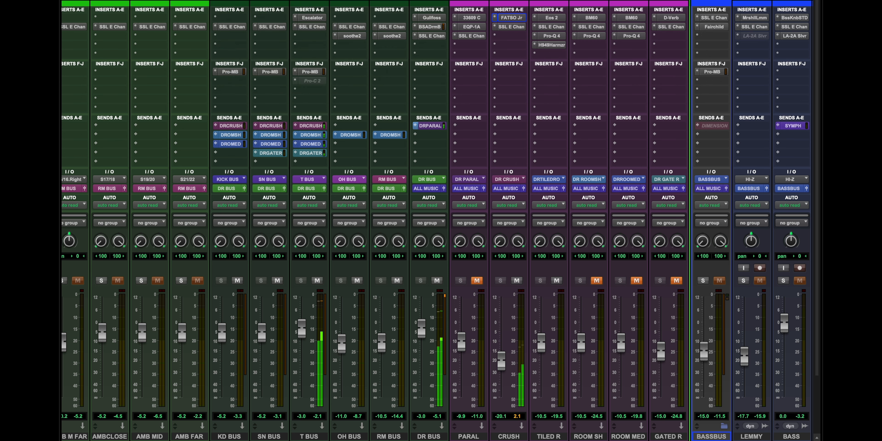
Step: Unmute the PARAL track, examine its Neve 33609 C compressor settings and close the plug-in window
{"action": "left_click", "coordinate": [477, 282]}
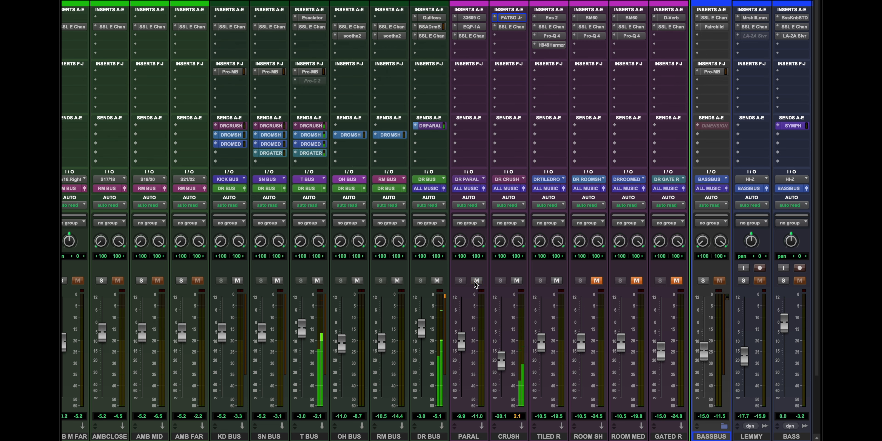
{"action": "left_click", "coordinate": [470, 18]}
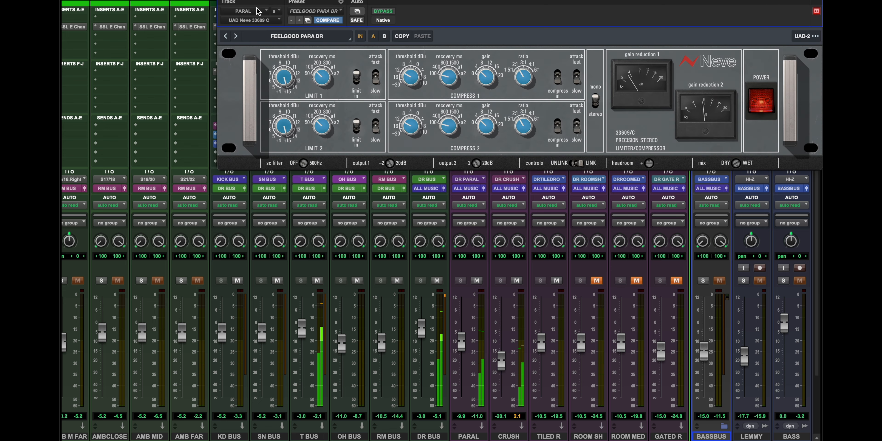
{"action": "left_click", "coordinate": [222, 0]}
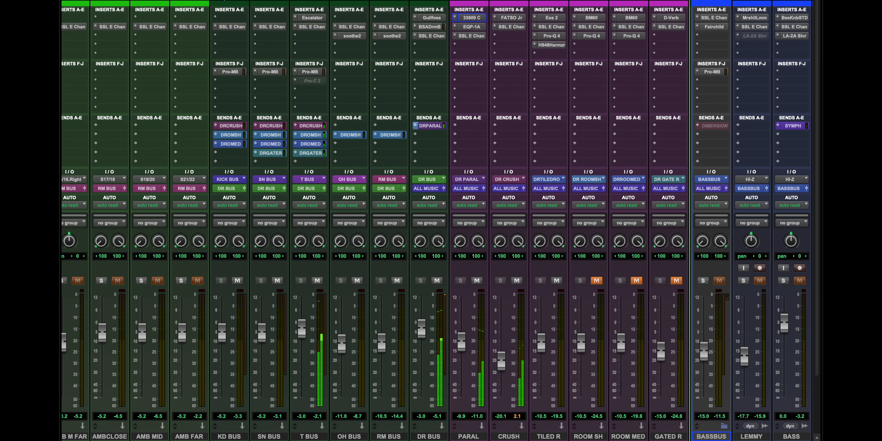
Step: Unmute the ROOM SH, ROOM MED and GATED R returns, and clear the solos on all tom tracks
{"action": "left_click", "coordinate": [597, 281]}
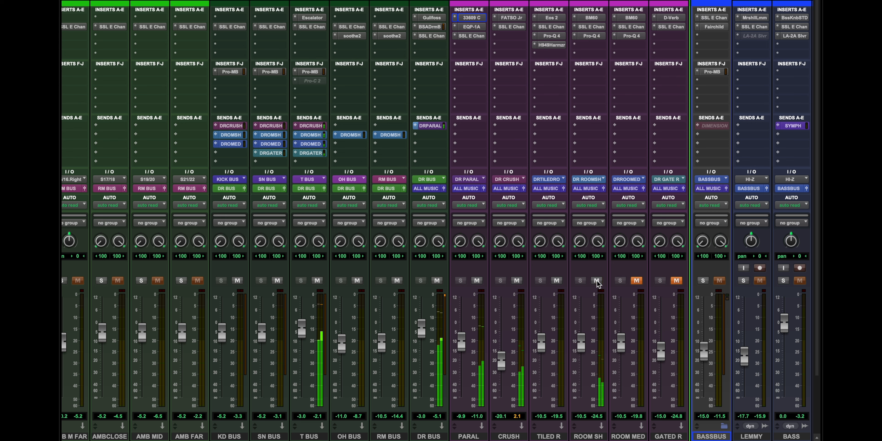
{"action": "left_click", "coordinate": [637, 281]}
{"action": "left_click", "coordinate": [678, 281]}
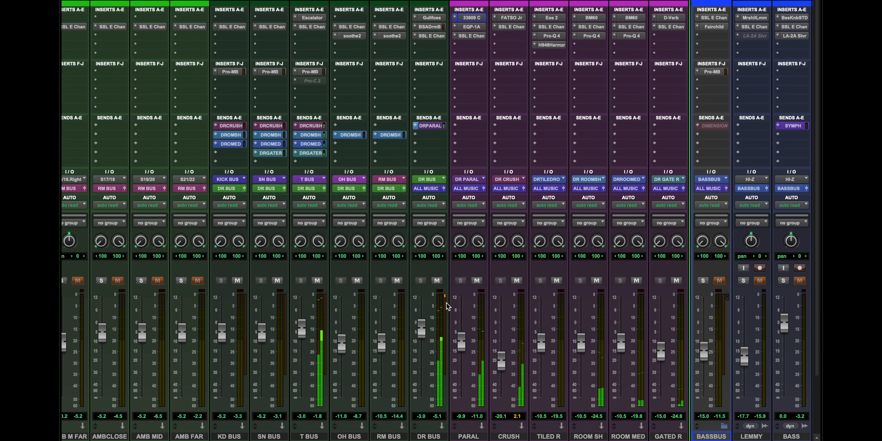
{"action": "scroll", "coordinate": [447, 306], "scroll_direction": "left", "scroll_amount": 11}
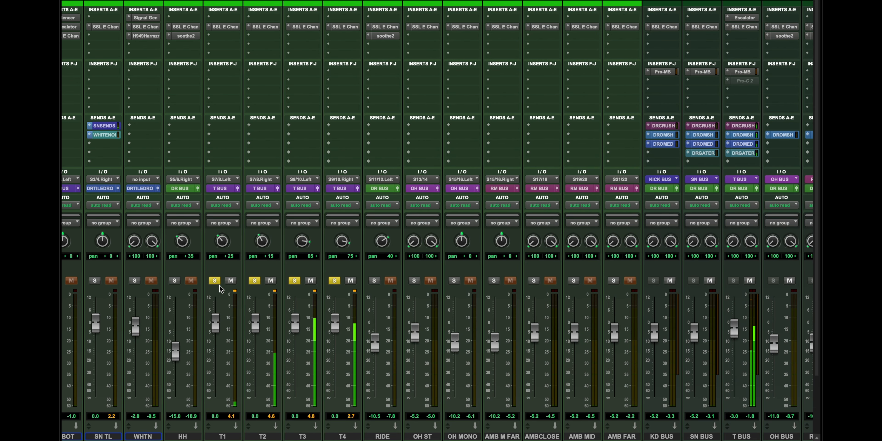
{"action": "left_click", "coordinate": [215, 281], "text": "alt"}
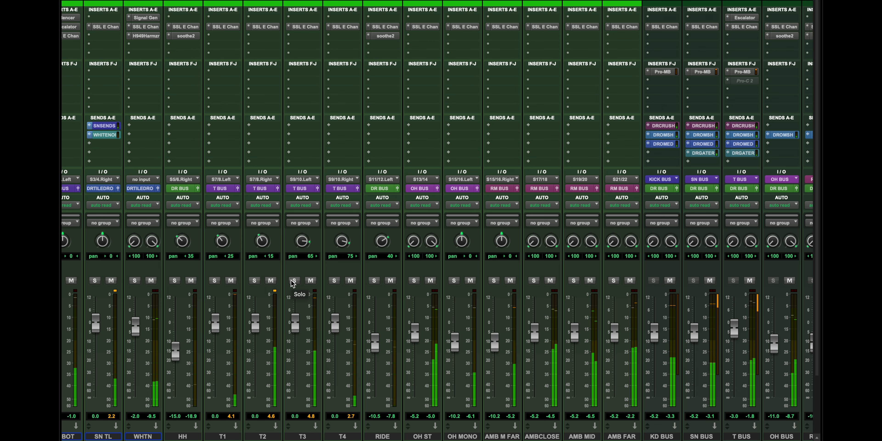
Step: Solo the AMB M FAR, AMBCLOSE, AMB MID and AMB FAR tracks, then add the OH ST and OH MONO overheads
{"action": "scroll", "coordinate": [293, 283], "scroll_direction": "right", "scroll_amount": 6}
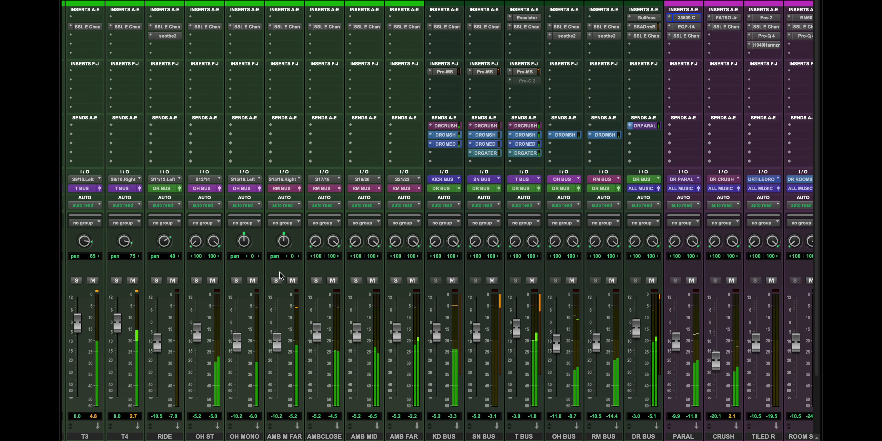
{"action": "left_click", "coordinate": [276, 281]}
{"action": "left_click", "coordinate": [315, 281]}
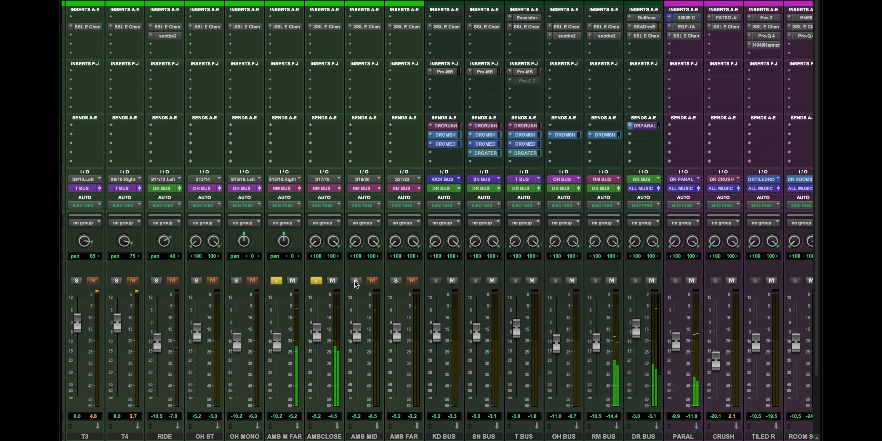
{"action": "left_click", "coordinate": [356, 281]}
{"action": "left_click", "coordinate": [396, 281]}
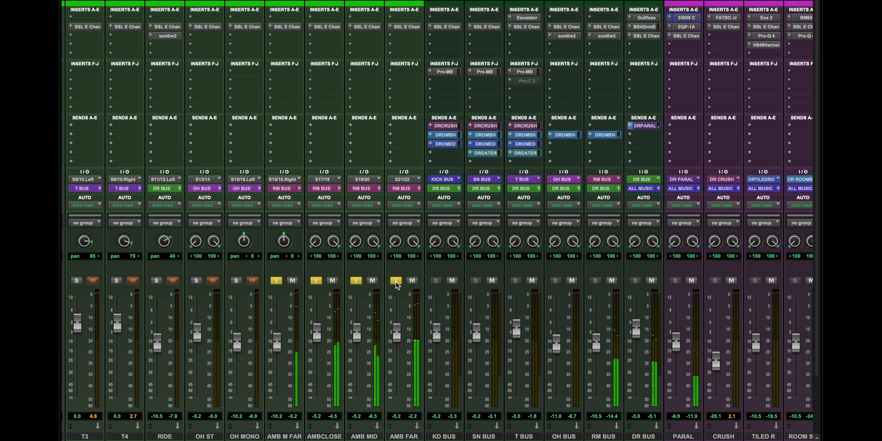
{"action": "left_click", "coordinate": [196, 281]}
{"action": "left_click", "coordinate": [236, 281]}
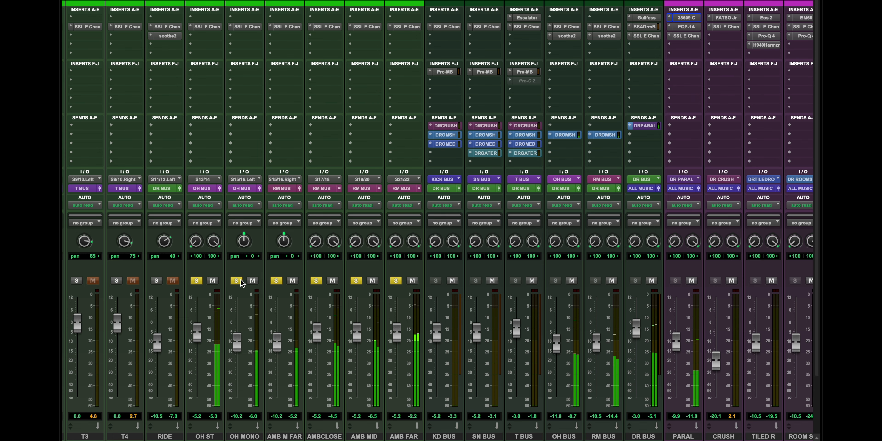
Step: Add T1, T2, T3 and T4 to the soloed overhead and ambience tracks, then clear all solos
{"action": "scroll", "coordinate": [275, 285], "scroll_direction": "left", "scroll_amount": 8}
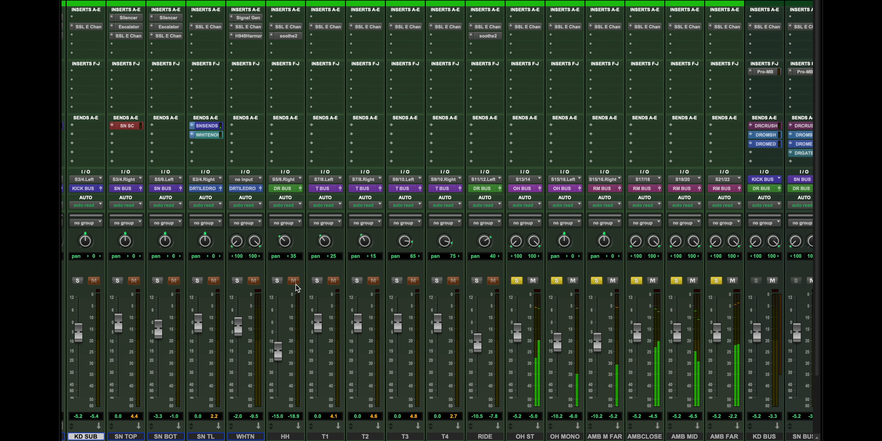
{"action": "left_click", "coordinate": [316, 281]}
{"action": "left_click", "coordinate": [357, 281]}
{"action": "left_click", "coordinate": [397, 281]}
{"action": "left_click", "coordinate": [437, 281]}
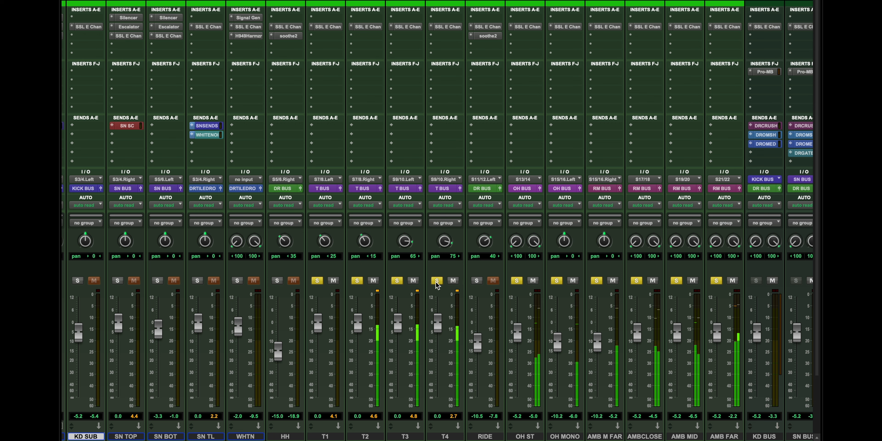
{"action": "left_click", "coordinate": [318, 282], "text": "alt"}
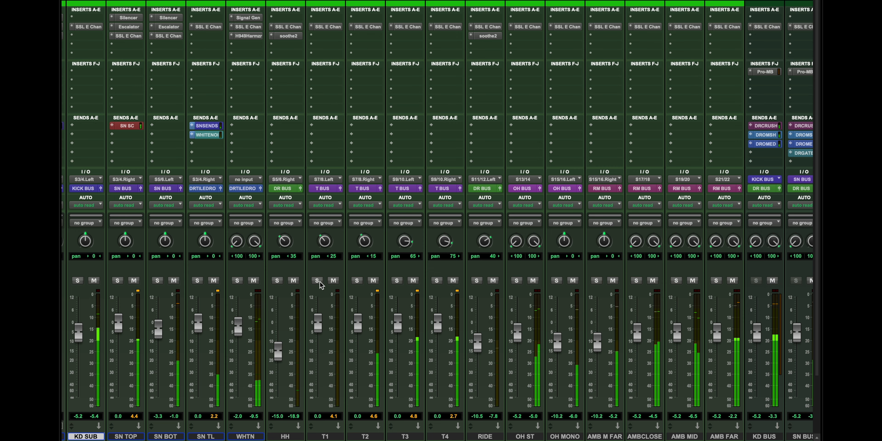
Step: Look across the drum tracks and buses with the full mix playing, and open T3's SSL E Channel strip
{"action": "scroll", "coordinate": [320, 284], "scroll_direction": "right", "scroll_amount": 6}
{"action": "scroll", "coordinate": [320, 284], "scroll_direction": "right", "scroll_amount": 1}
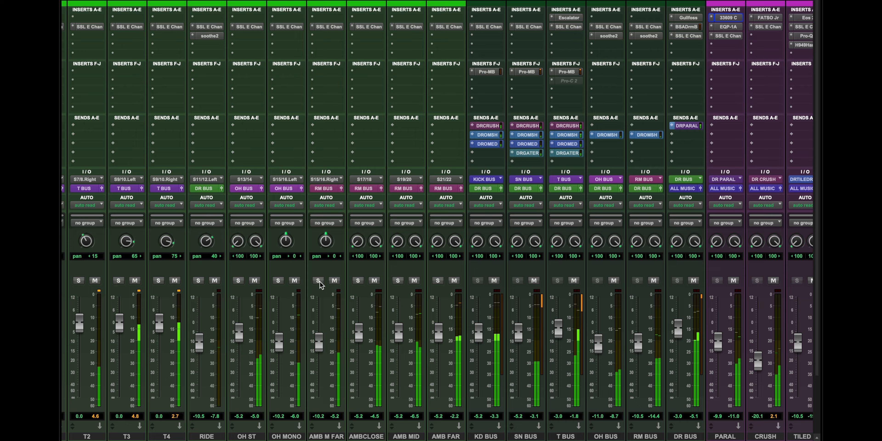
{"action": "scroll", "coordinate": [320, 285], "scroll_direction": "right", "scroll_amount": 4}
{"action": "scroll", "coordinate": [319, 282], "scroll_direction": "left", "scroll_amount": 11}
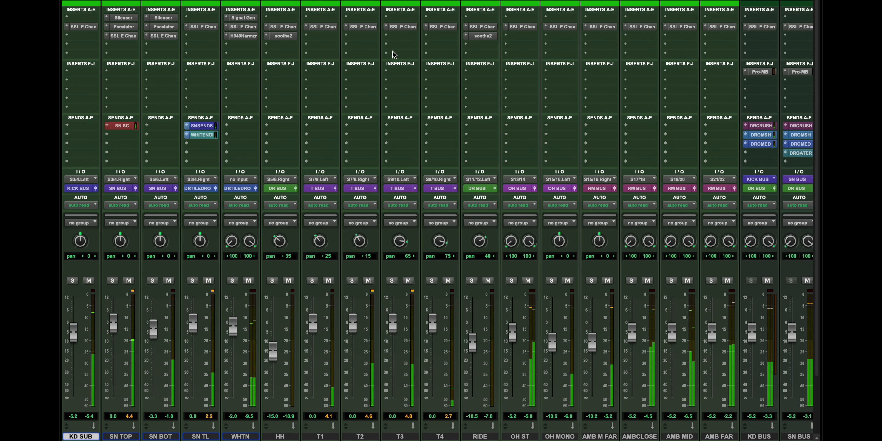
{"action": "left_click", "coordinate": [409, 30]}
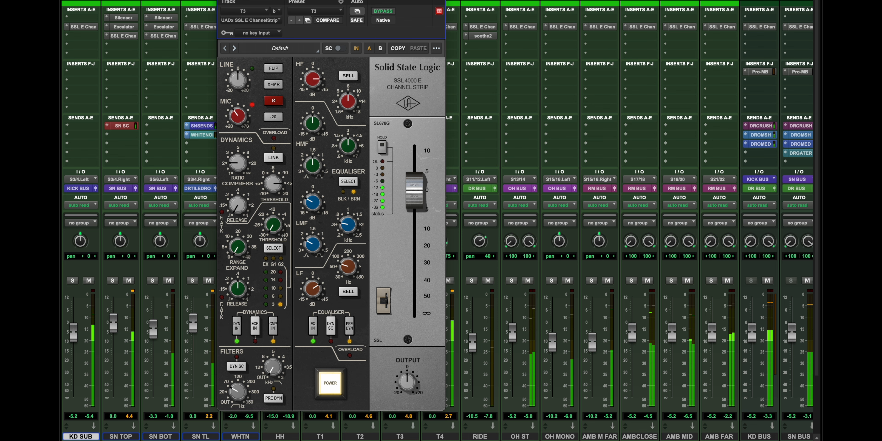
Step: Close T3's channel strip and, in the edit view, cut the range 33|4|240 to 34|1|000 out of TOM 1, TOM 2 and TOM 3
{"action": "left_click", "coordinate": [222, 0]}
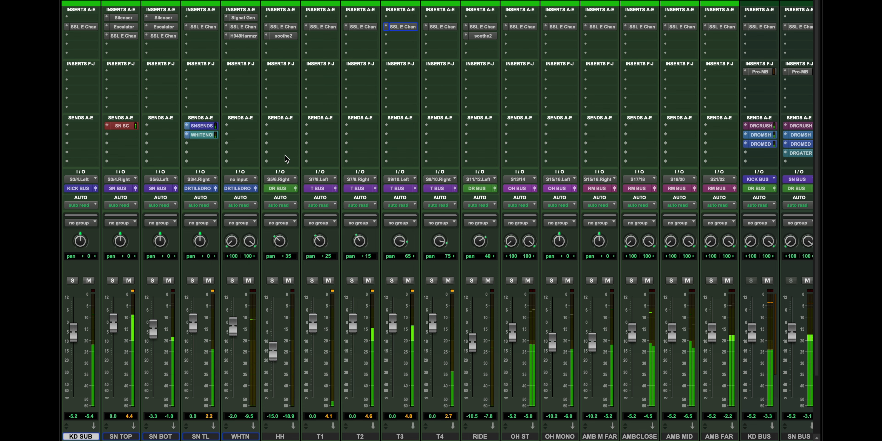
{"action": "key", "text": "super+equal"}
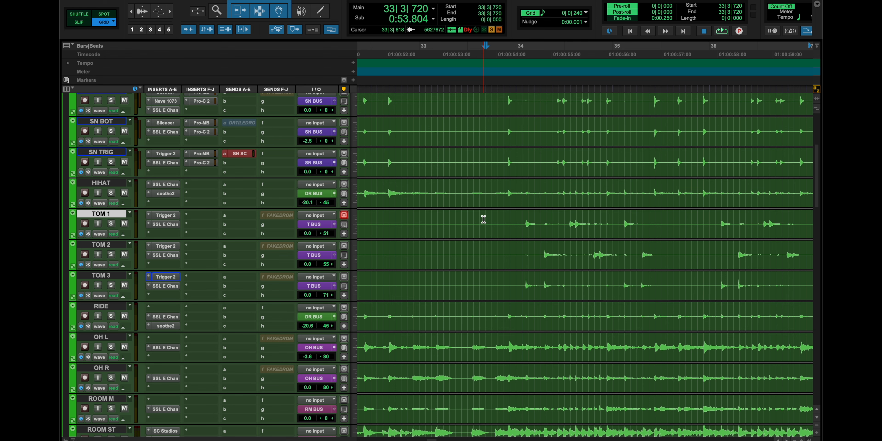
{"action": "scroll", "coordinate": [481, 221], "scroll_direction": "right", "scroll_amount": 3}
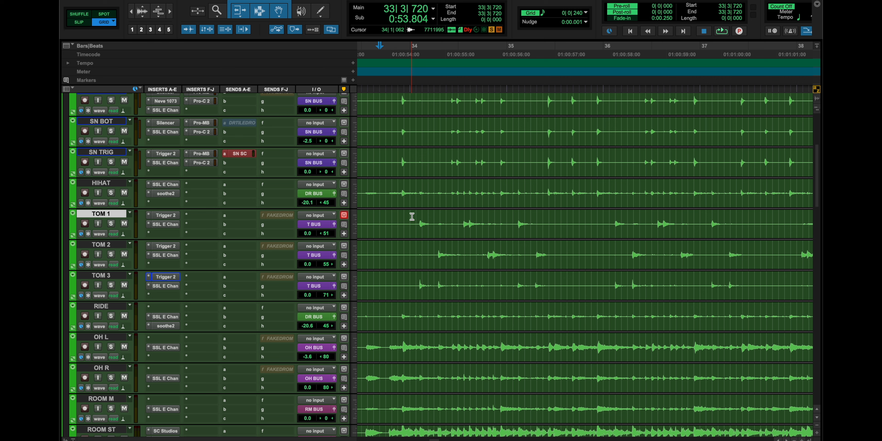
{"action": "left_click_drag", "start_coordinate": [411, 217], "coordinate": [390, 280]}
{"action": "key", "text": "n"}
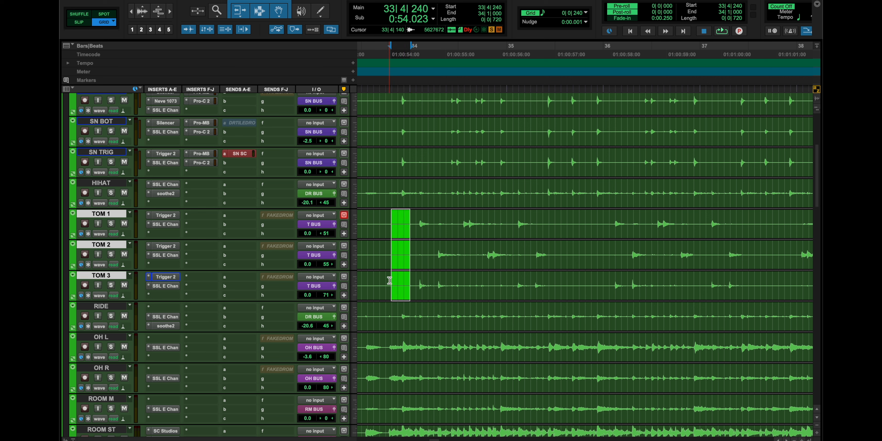
{"action": "key", "text": "Delete"}
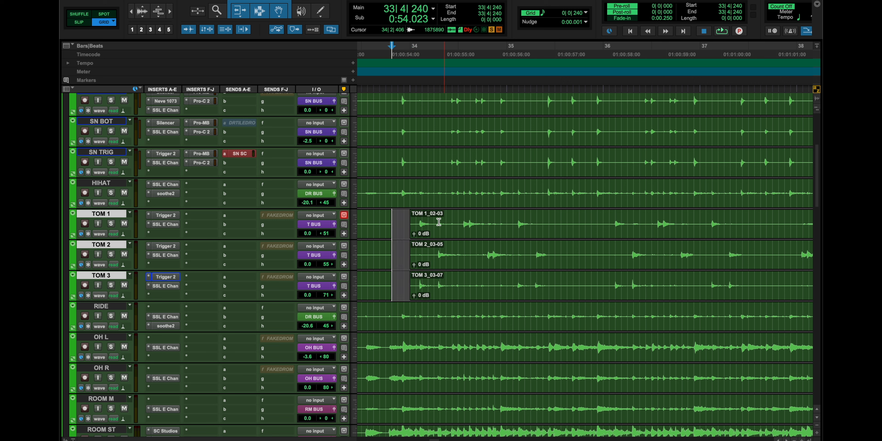
Step: Fade in the three tom clips from 34|1|000 to 34|1|240 and play the mix from 34|2|000
{"action": "left_click_drag", "start_coordinate": [408, 216], "coordinate": [418, 278]}
{"action": "key", "text": "ctrl+super+f"}
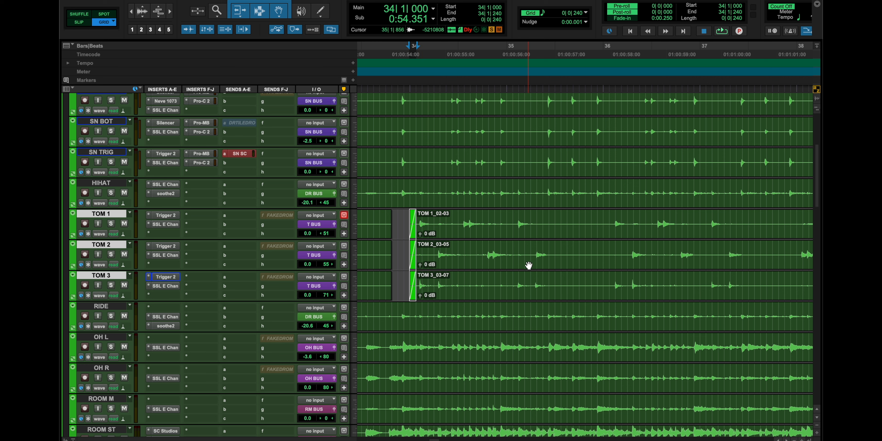
{"action": "left_click", "coordinate": [437, 316]}
{"action": "key", "text": "space"}
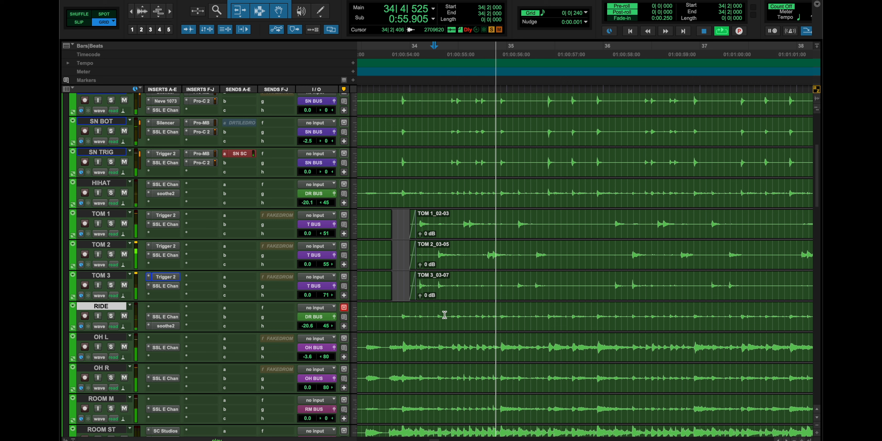
Step: Stop playback, cut a short gap between the hits of all three tom tracks in bar 35, and fade out the clips before it
{"action": "key", "text": "space"}
{"action": "left_click_drag", "start_coordinate": [549, 217], "coordinate": [579, 274]}
{"action": "key", "text": "Delete"}
{"action": "left_click_drag", "start_coordinate": [552, 216], "coordinate": [543, 284]}
{"action": "key", "text": "f"}
{"action": "left_click", "coordinate": [567, 223]}
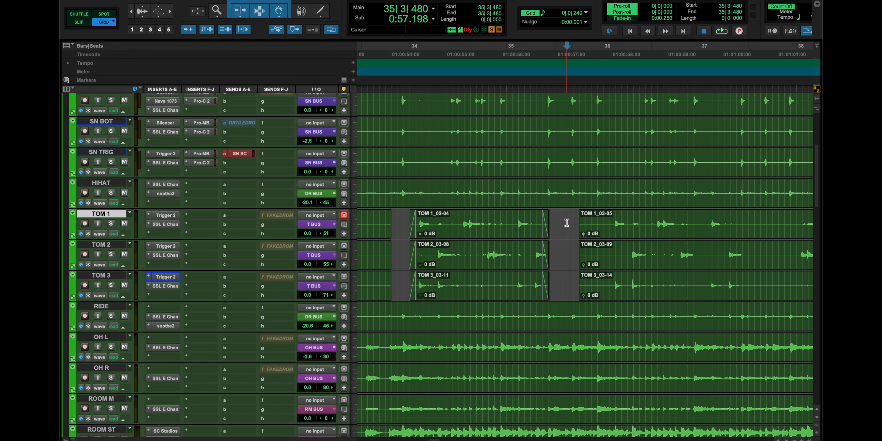
Step: Inspect the SSL E Channel and Trigger 2 settings on TOM 1, closing each plug-in window
{"action": "left_click", "coordinate": [165, 224]}
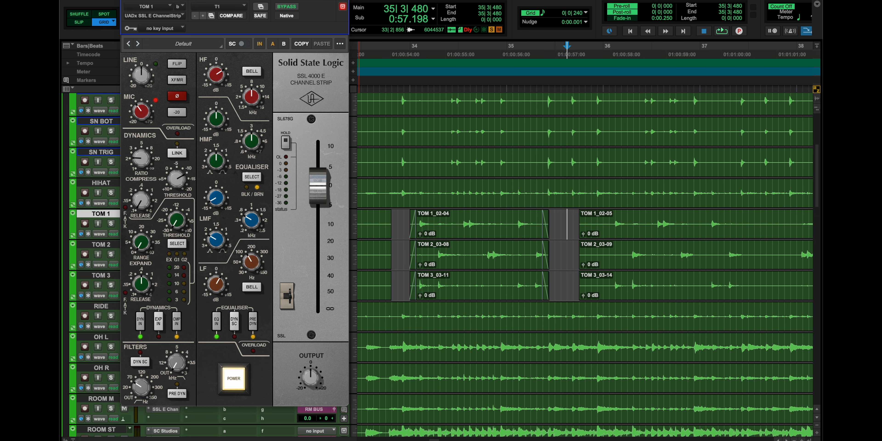
{"action": "left_click", "coordinate": [126, 0]}
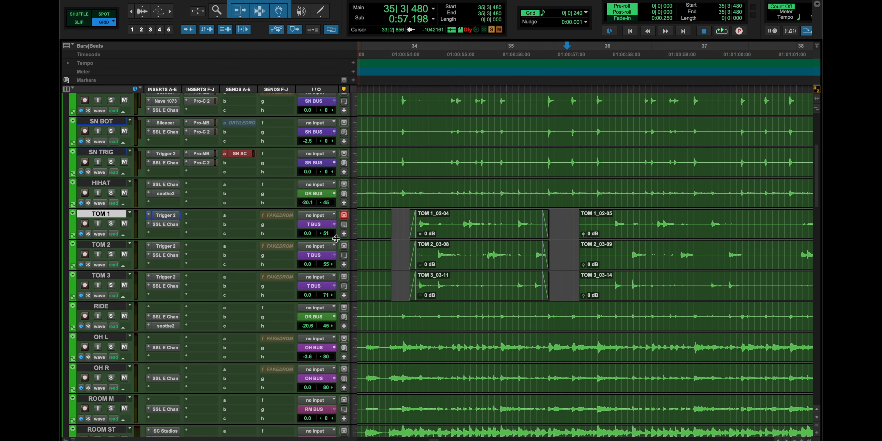
{"action": "left_click", "coordinate": [166, 216]}
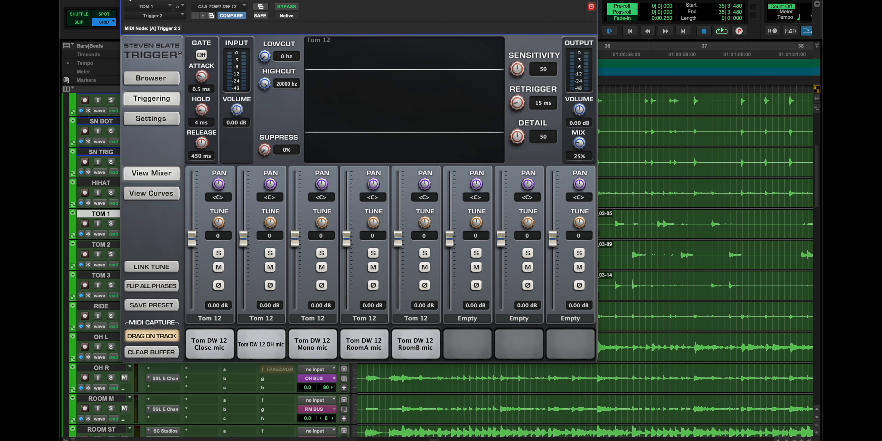
{"action": "left_click", "coordinate": [129, 1]}
Step: Play from 33|4|480 with TOM 1, TOM 2 and TOM 3 soloed to audition the edited toms, and stop playback
{"action": "left_click", "coordinate": [399, 222]}
{"action": "key", "text": "space"}
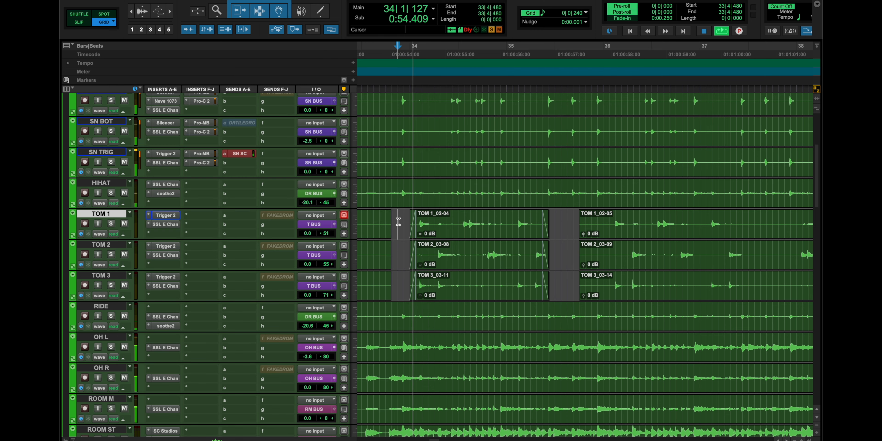
{"action": "left_click", "coordinate": [111, 223]}
{"action": "left_click", "coordinate": [111, 254]}
{"action": "left_click", "coordinate": [111, 285]}
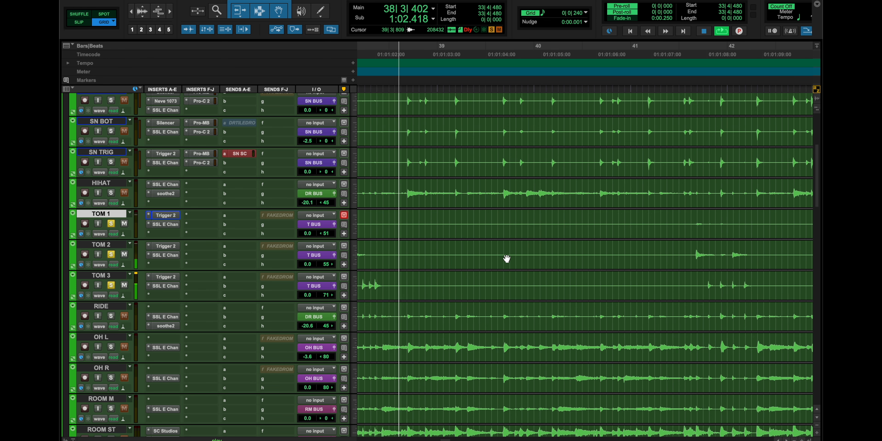
{"action": "key", "text": "space"}
{"action": "scroll", "coordinate": [459, 242], "scroll_direction": "left", "scroll_amount": 10}
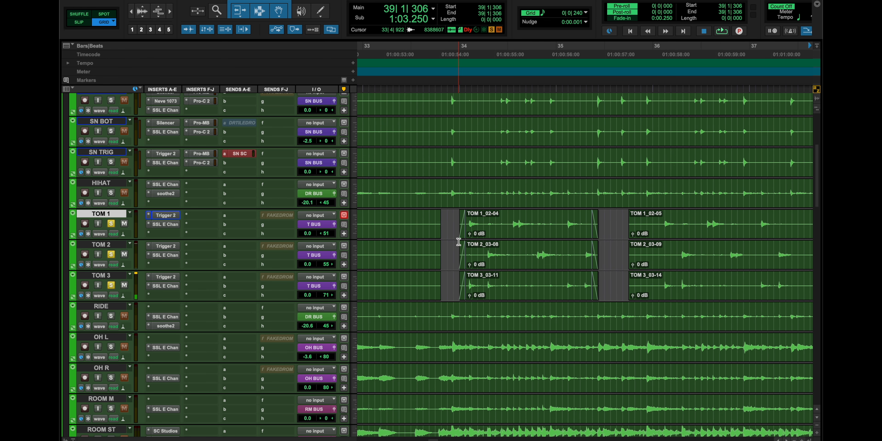
Step: Play from 33|2|480, clear the three tom solos to hear the full drum mix, and stop playback
{"action": "scroll", "coordinate": [459, 242], "scroll_direction": "right", "scroll_amount": 5}
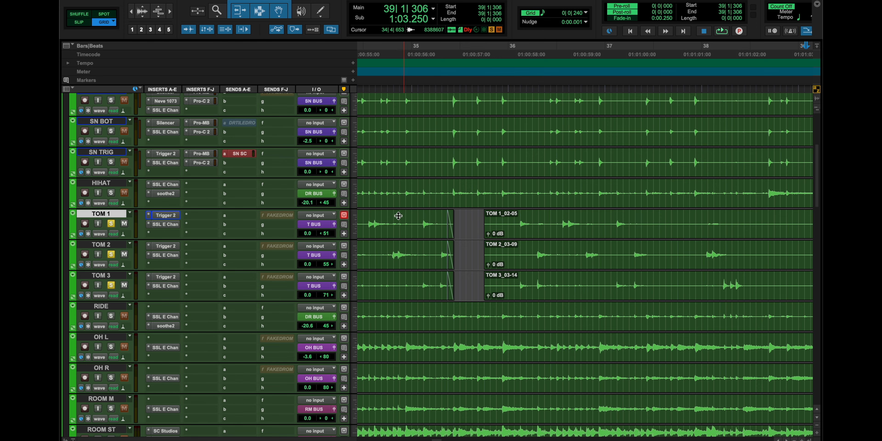
{"action": "scroll", "coordinate": [557, 233], "scroll_direction": "left", "scroll_amount": 10}
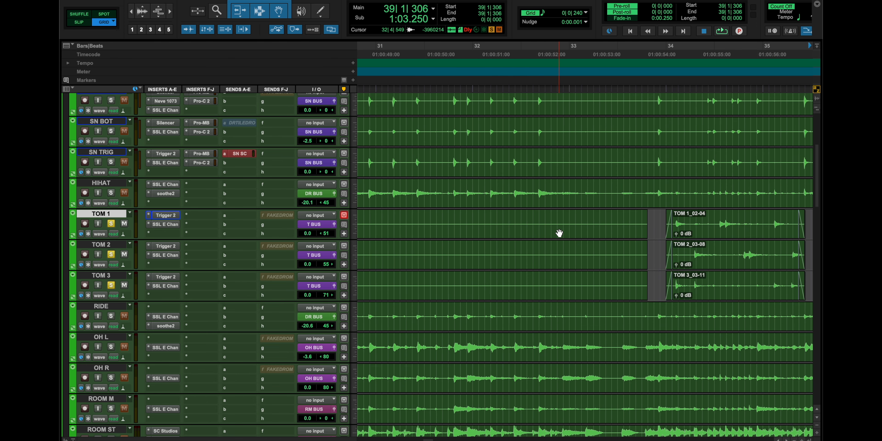
{"action": "scroll", "coordinate": [560, 233], "scroll_direction": "right", "scroll_amount": 1}
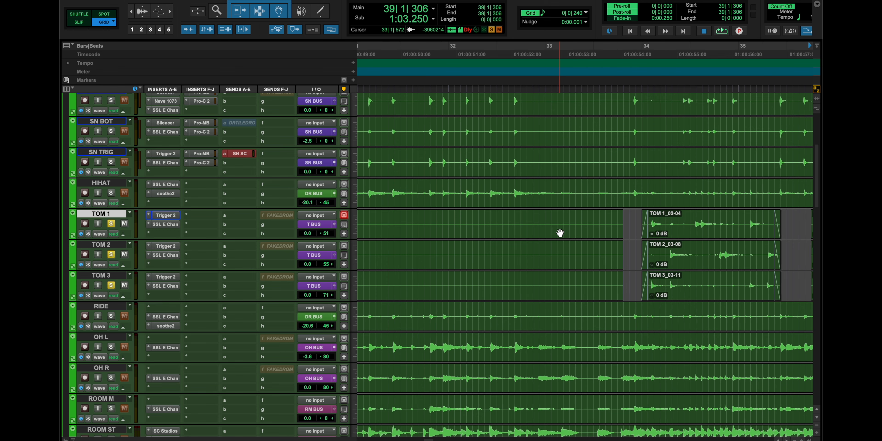
{"action": "left_click", "coordinate": [578, 217]}
{"action": "key", "text": "space"}
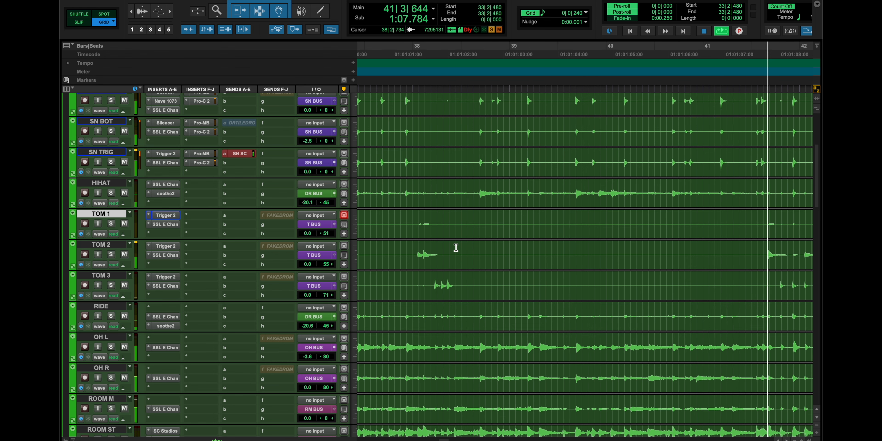
{"action": "key", "text": "space"}
{"action": "scroll", "coordinate": [456, 247], "scroll_direction": "left", "scroll_amount": 10}
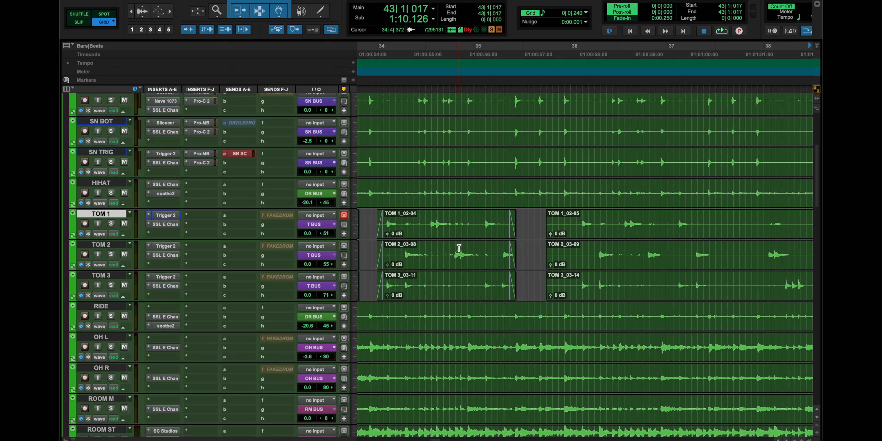
{"action": "scroll", "coordinate": [459, 248], "scroll_direction": "left", "scroll_amount": 1}
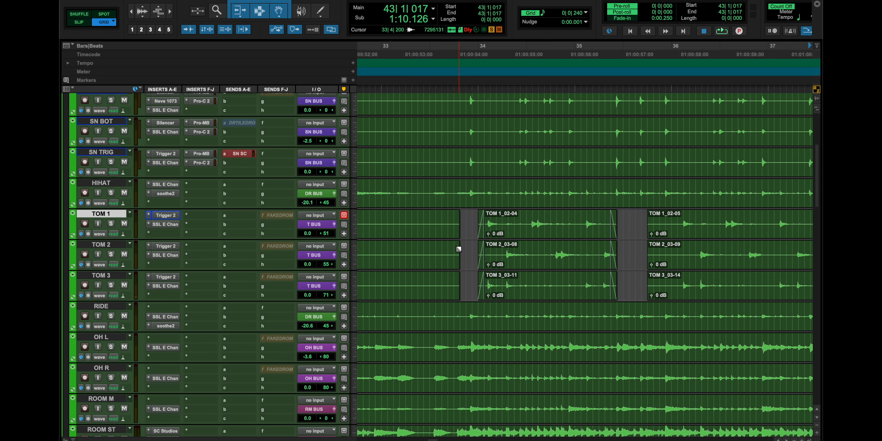